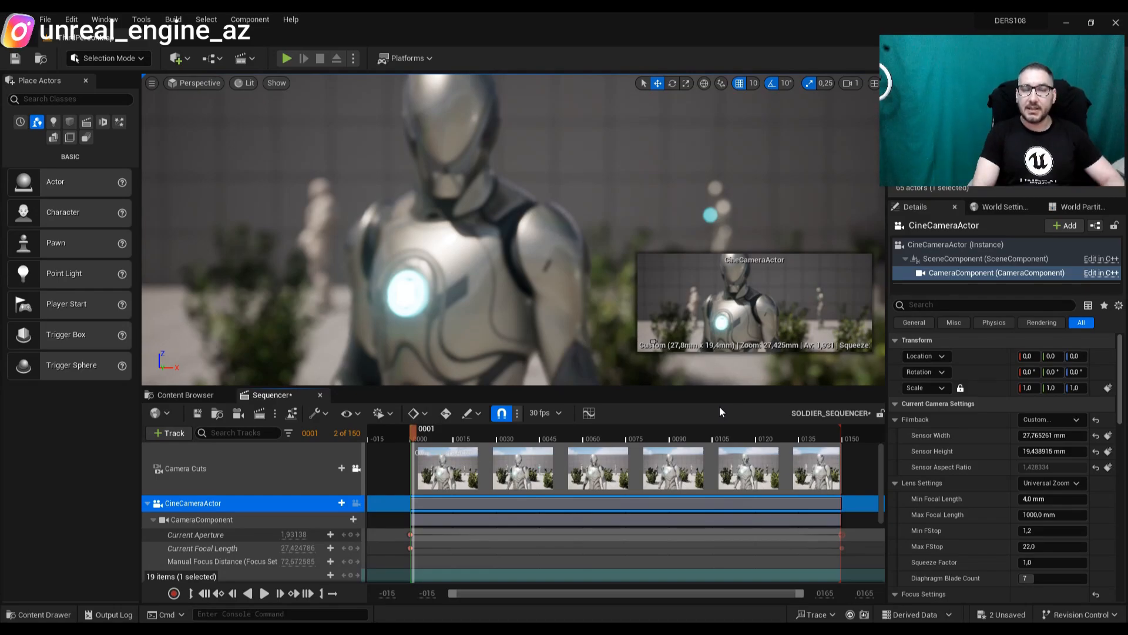
# Step: Play the sequence and examine the look-at tracking settings of the CineCameraActor
pyautogui.press('space')
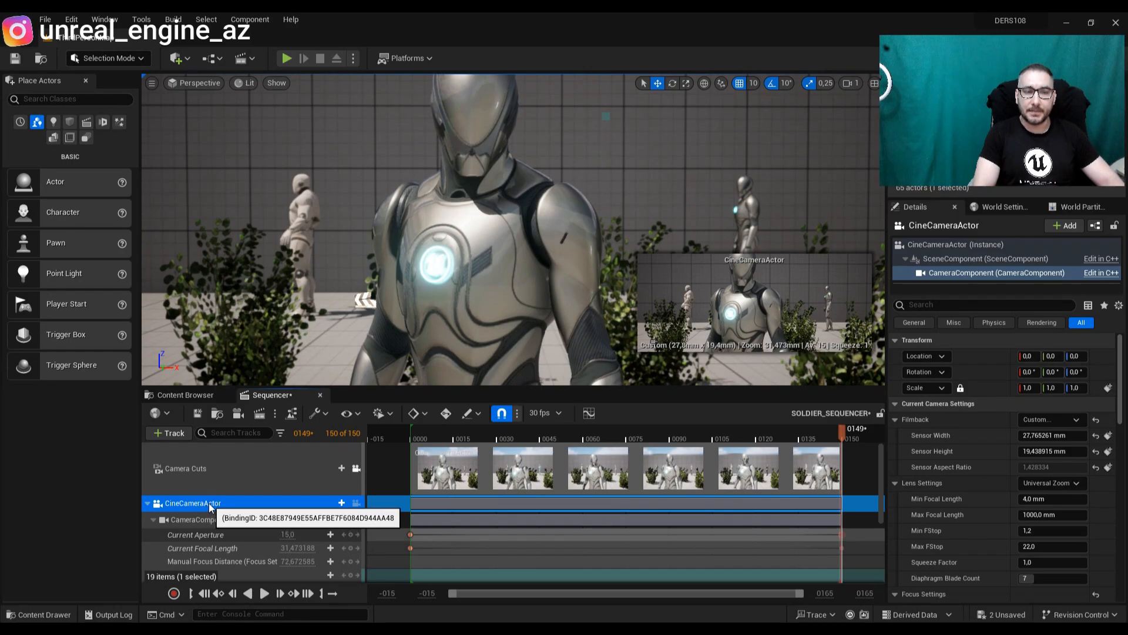
pyautogui.click(955, 244)
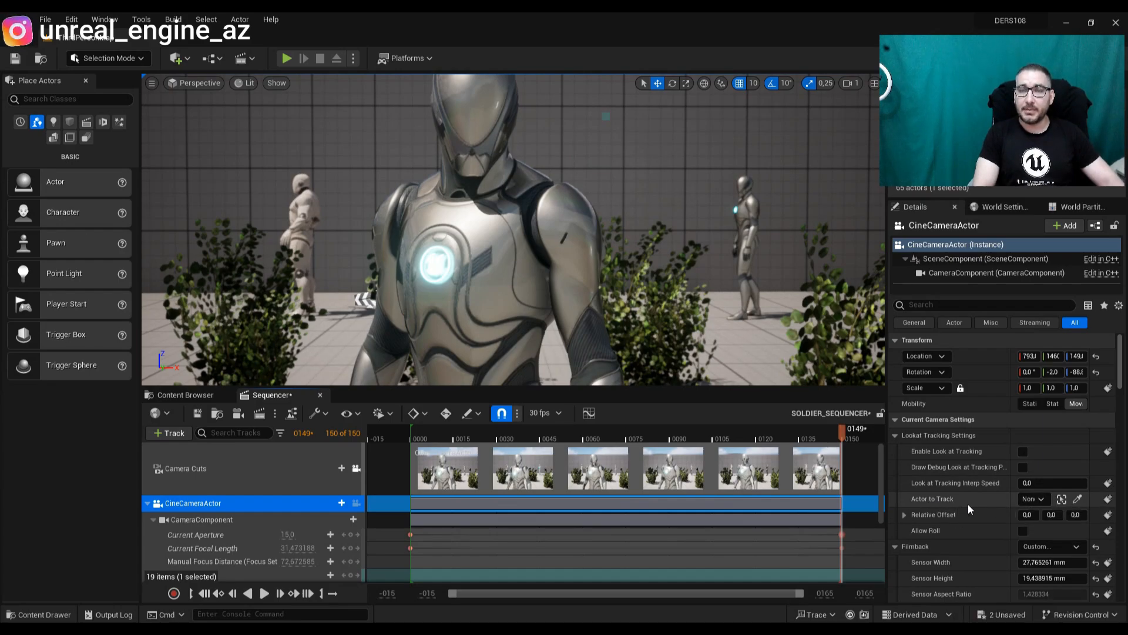
pyautogui.click(1077, 499)
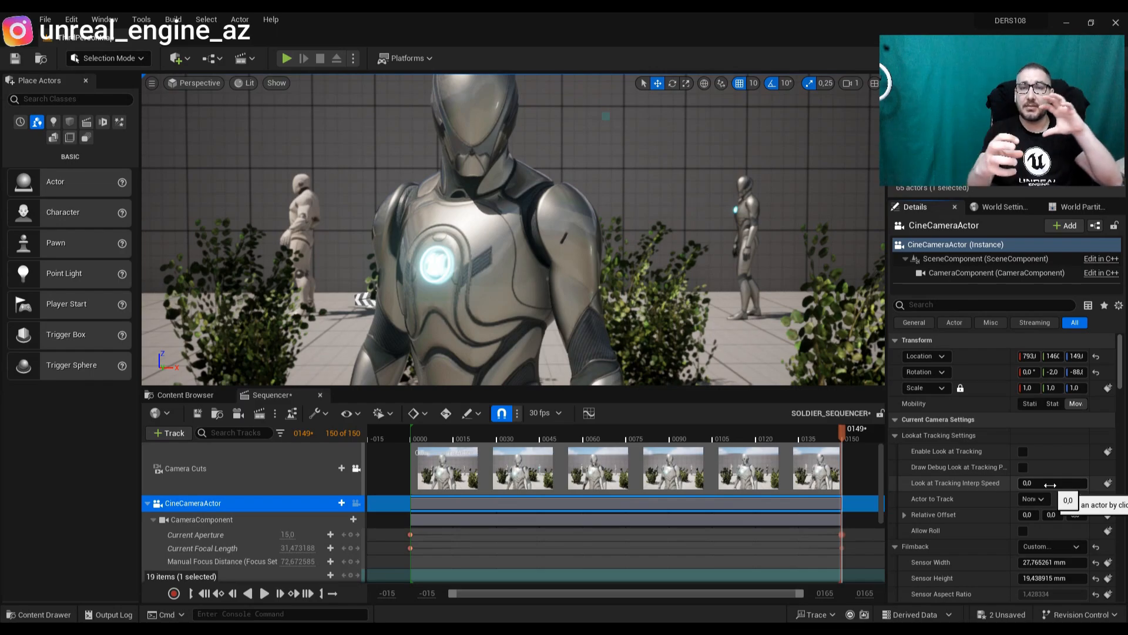
# Step: Set the camera's filmback to a sensor width of about 29.46 mm and a sensor height of about 21.66 mm
pyautogui.scroll(-3, 1050, 484)
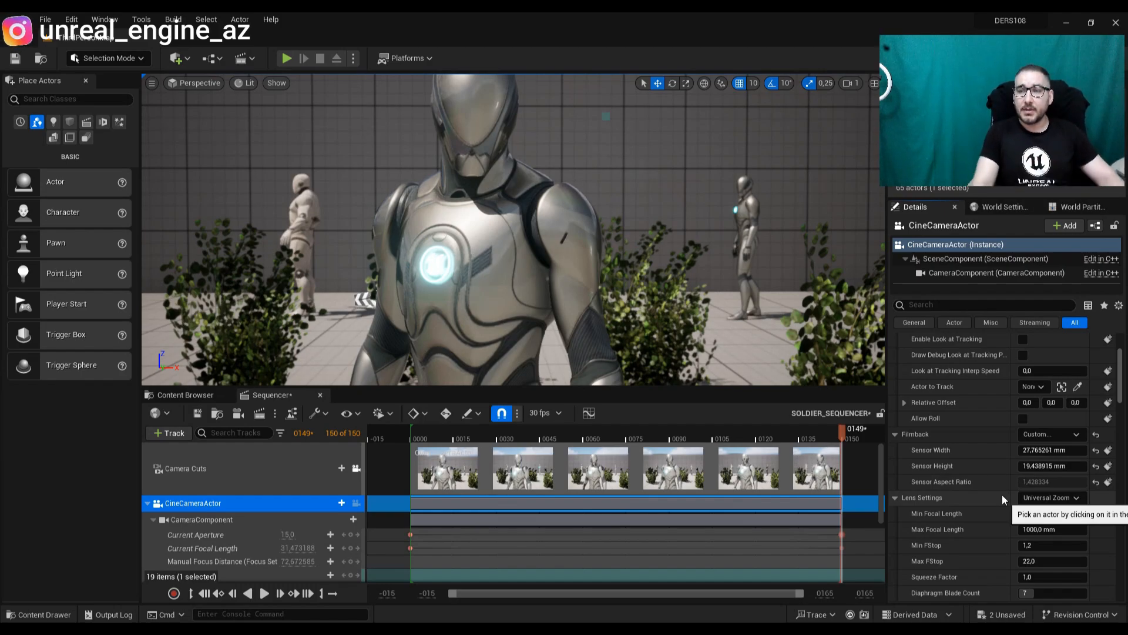
pyautogui.moveTo(1038, 449)
pyautogui.mouseDown()
pyautogui.moveTo(1022, 449)
pyautogui.moveTo(1052, 450)
pyautogui.moveTo(1042, 455)
pyautogui.mouseUp()
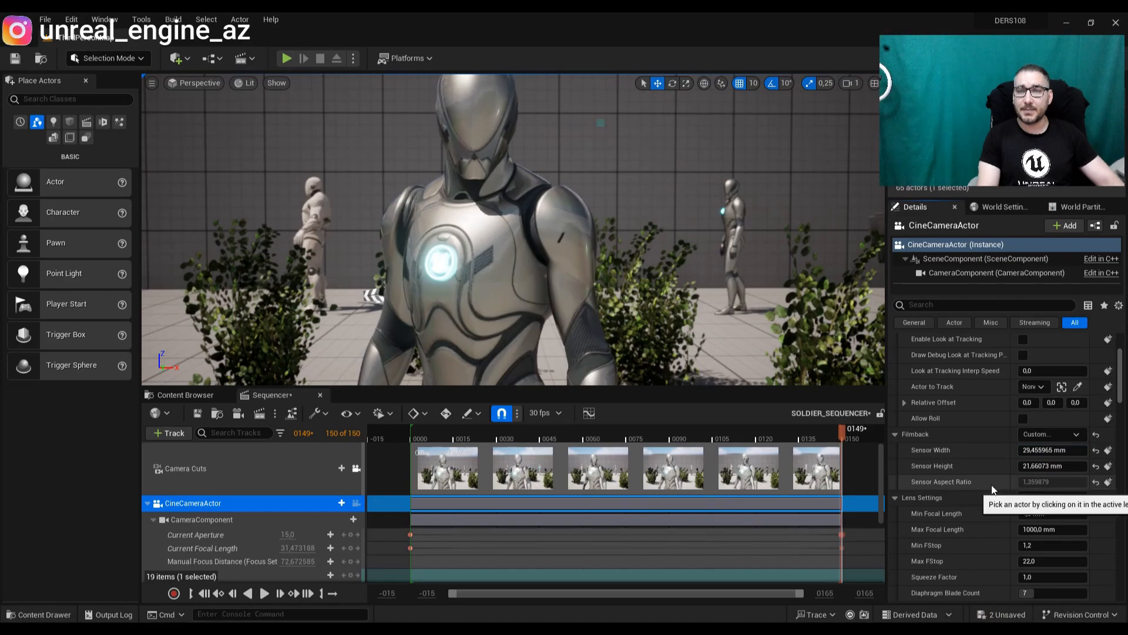
pyautogui.moveTo(1041, 450)
pyautogui.mouseDown()
pyautogui.moveTo(1052, 457)
pyautogui.moveTo(1033, 454)
pyautogui.moveTo(1045, 452)
pyautogui.mouseUp()
# Step: Try the 50mm Prime f/1.8 lens preset on the camera
pyautogui.scroll(-3, 918, 408)
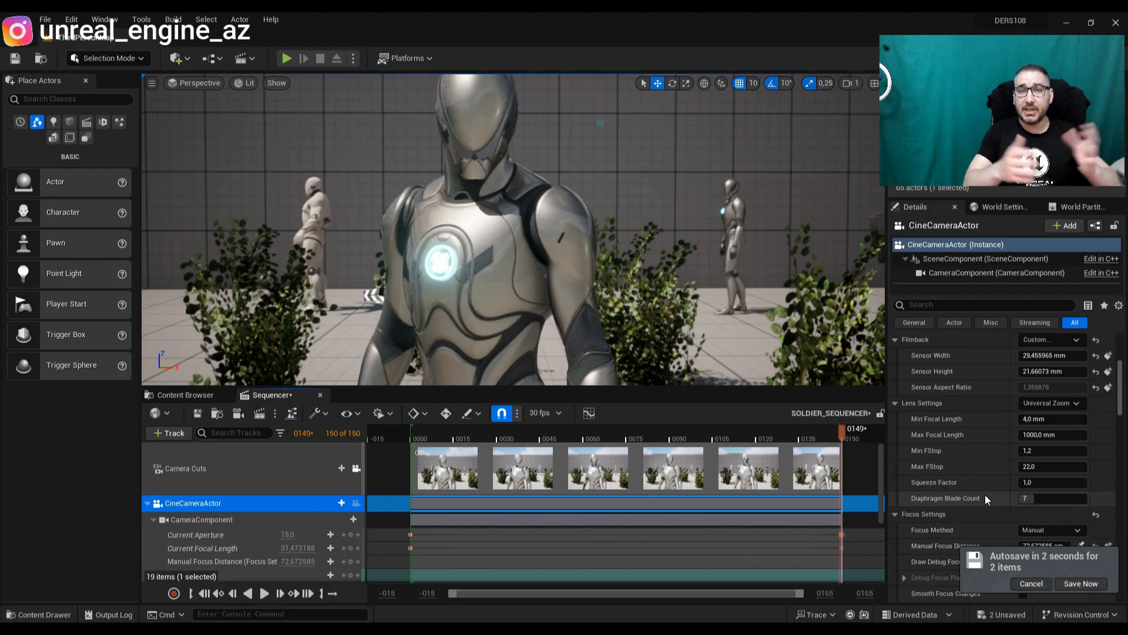
pyautogui.click(1051, 403)
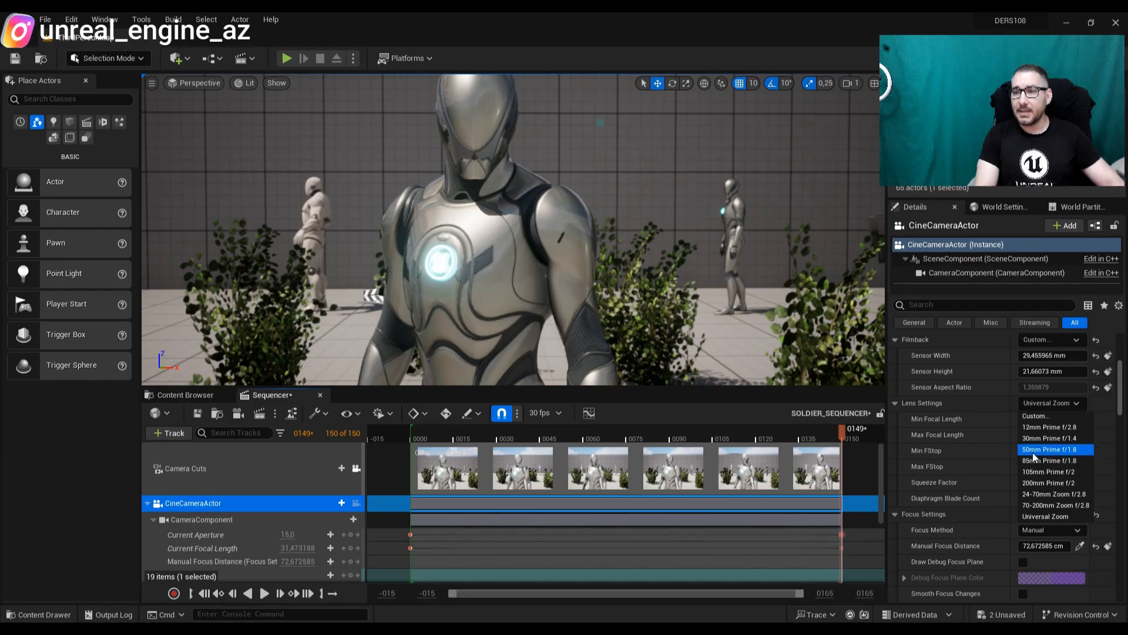
pyautogui.click(1045, 449)
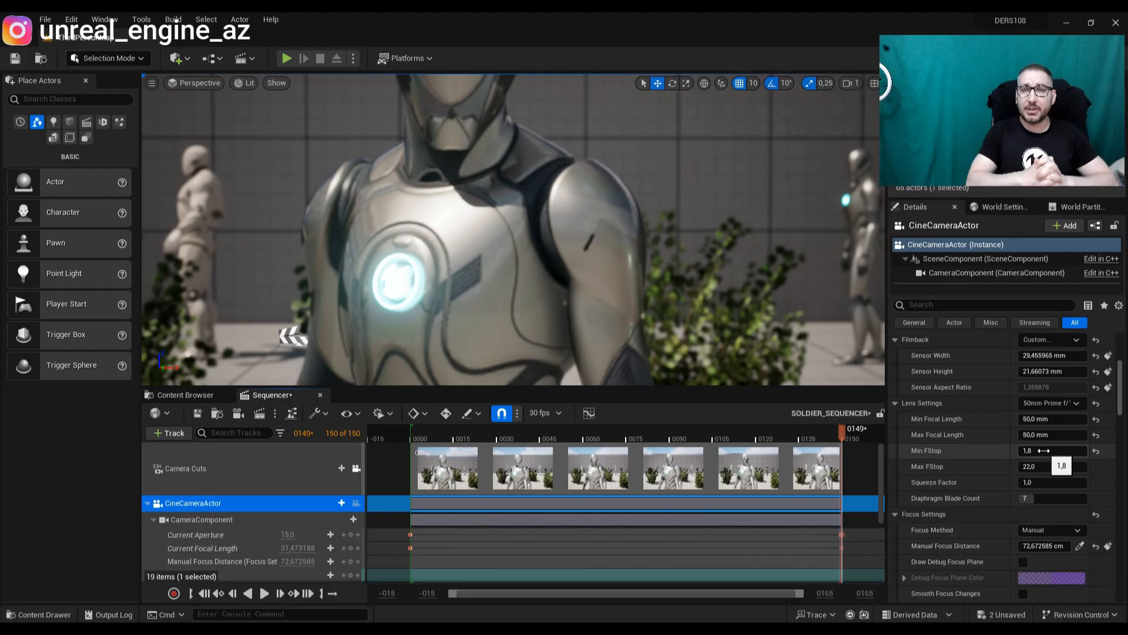
pyautogui.hotkey('ctrl', 'z')
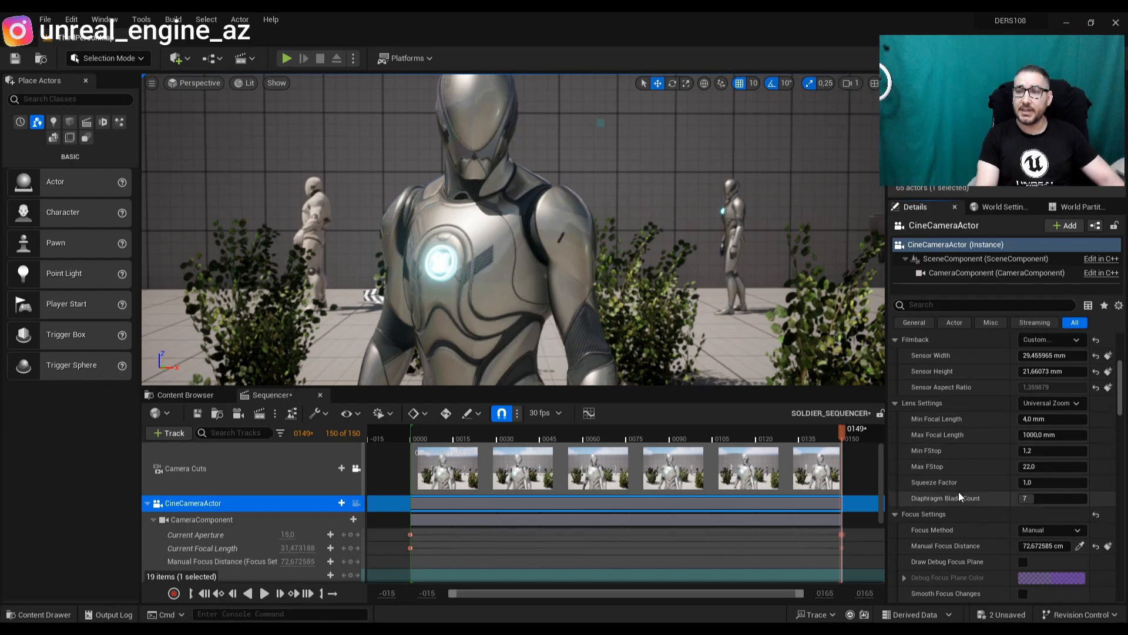
# Step: Set the camera's focus method to Tracking and pick the SKM_Manny mannequin as the actor to track
pyautogui.scroll(-4, 958, 495)
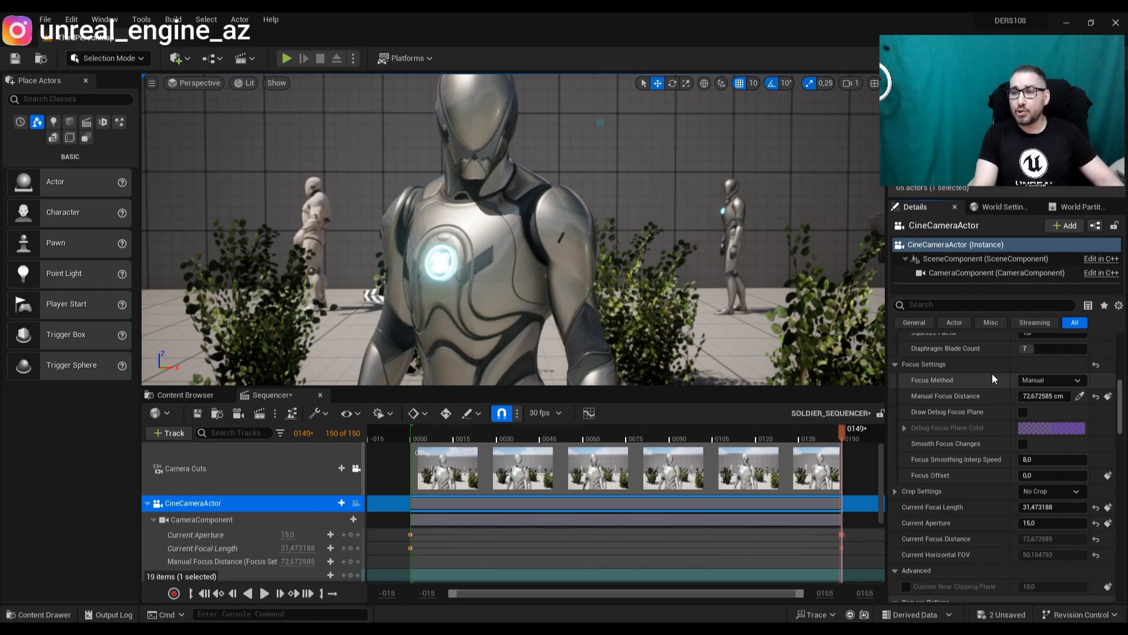
pyautogui.click(1047, 380)
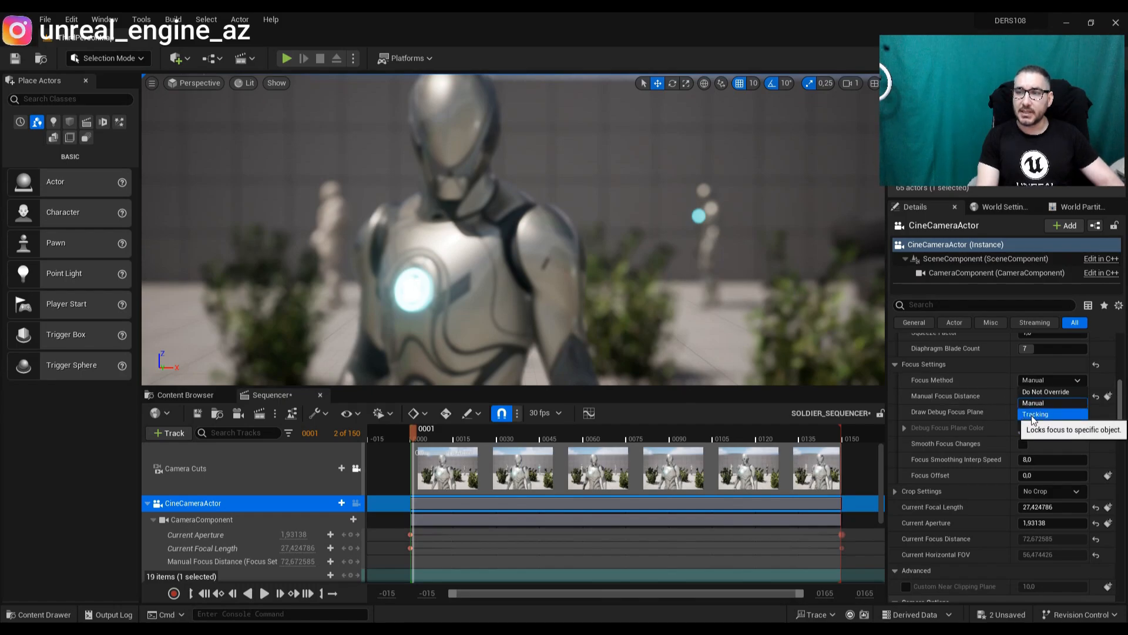
pyautogui.click(1041, 415)
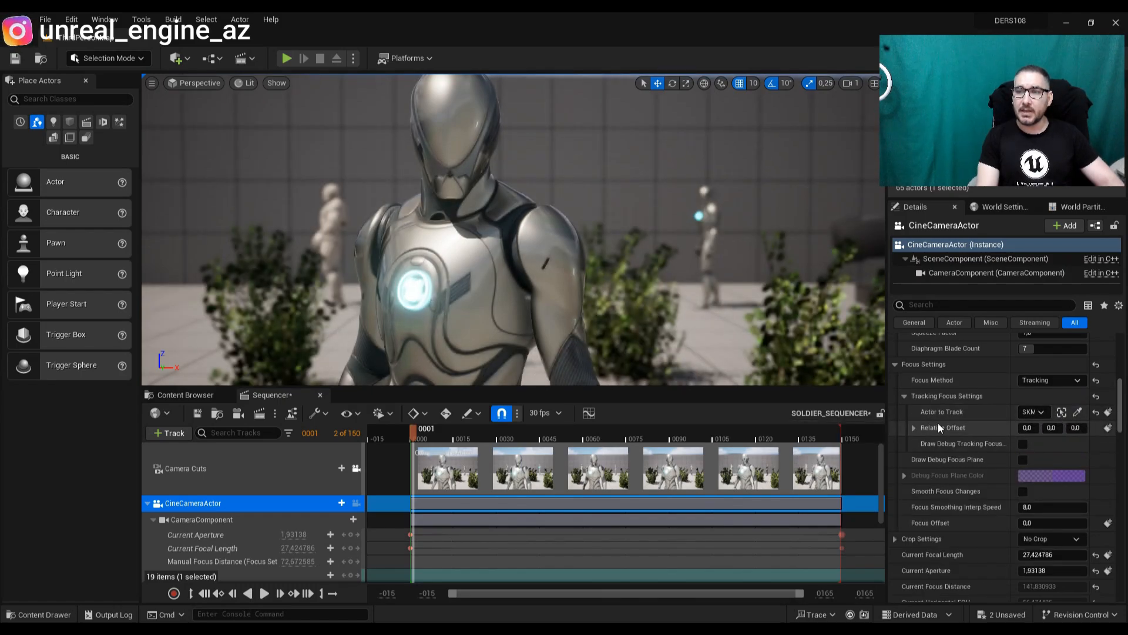
pyautogui.click(1078, 412)
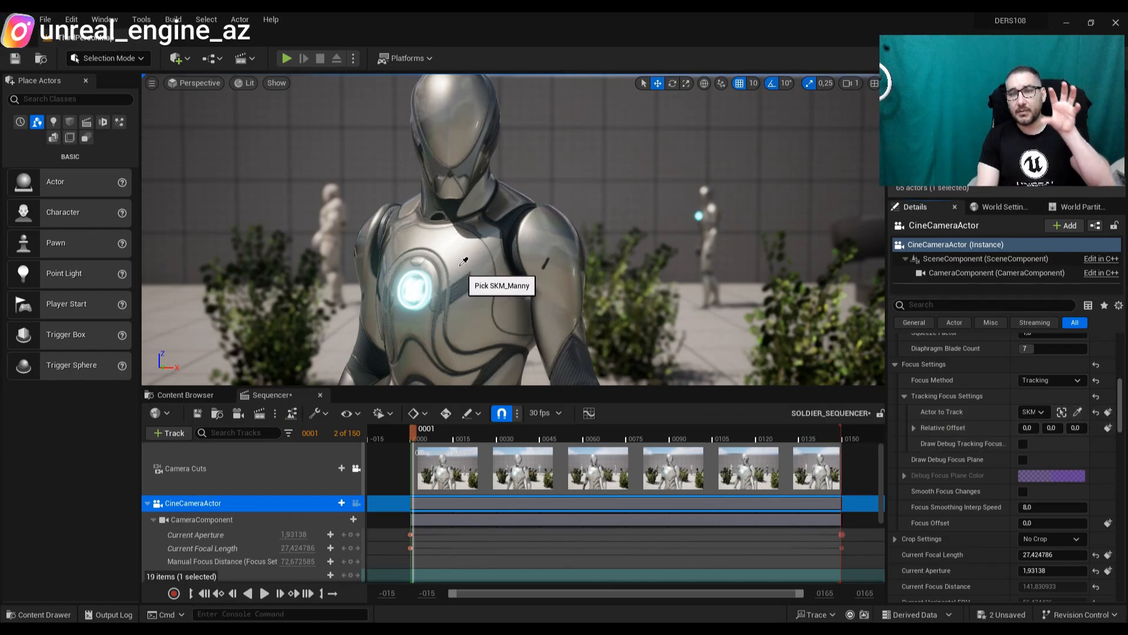
pyautogui.click(462, 263)
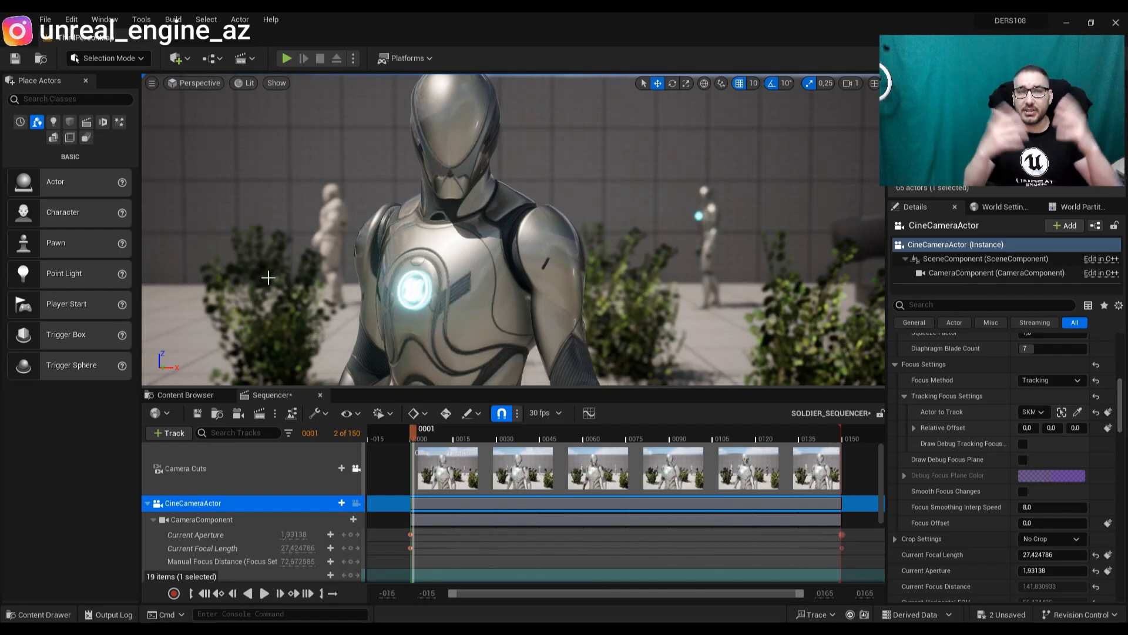
# Step: Set the focus method to Manual and adjust the manual focus distance to about 177.5 cm
pyautogui.click(1062, 382)
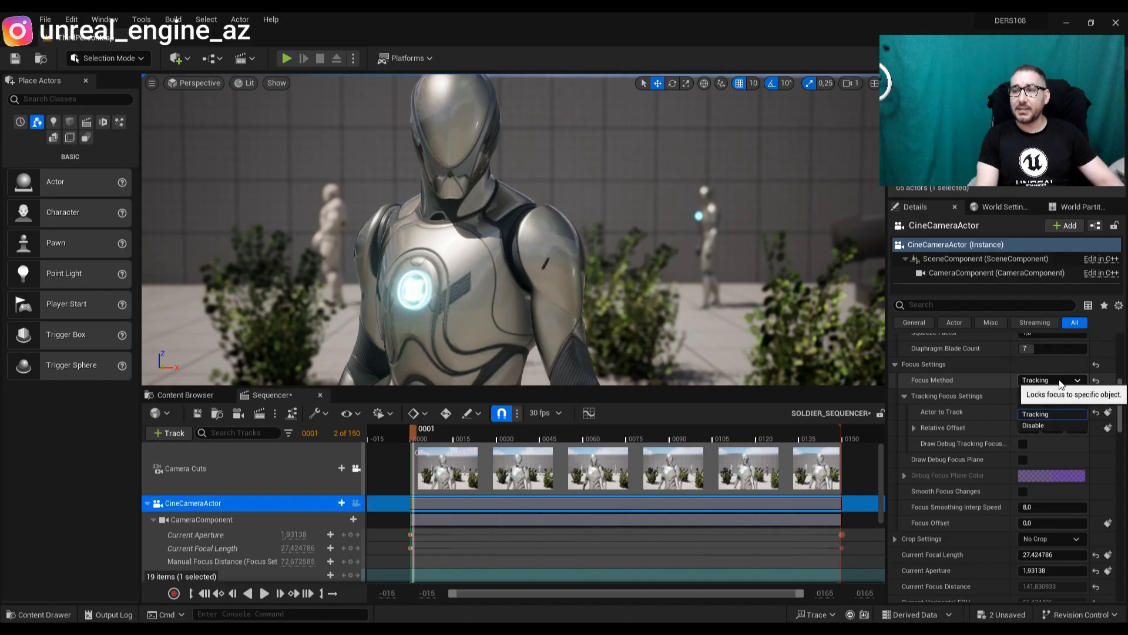
pyautogui.click(1041, 403)
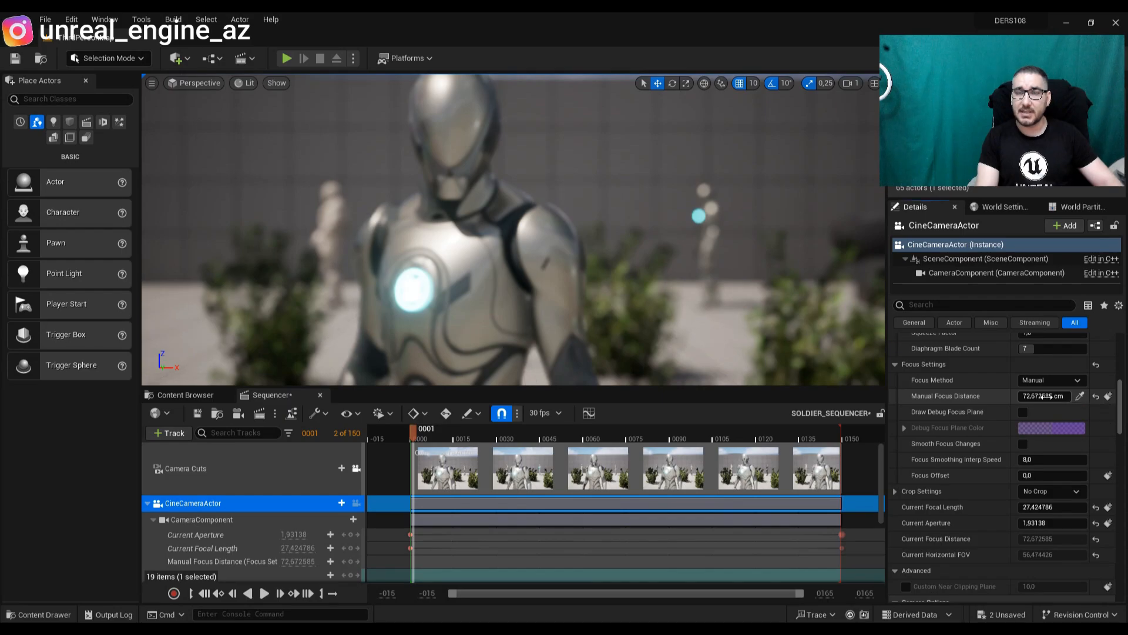
pyautogui.moveTo(1044, 397)
pyautogui.mouseDown()
pyautogui.moveTo(1072, 397)
pyautogui.moveTo(1029, 396)
pyautogui.moveTo(1057, 397)
pyautogui.moveTo(1041, 398)
pyautogui.mouseUp()
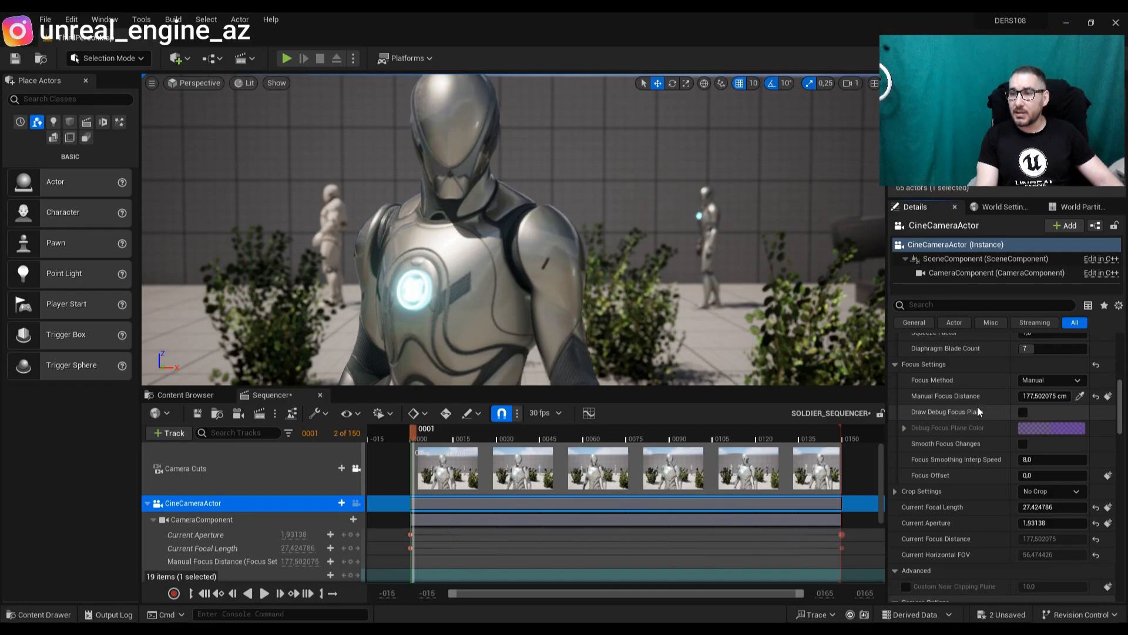
# Step: Enable the debug focus plane and inspect it from outside the camera, around the mannequin
pyautogui.click(1023, 412)
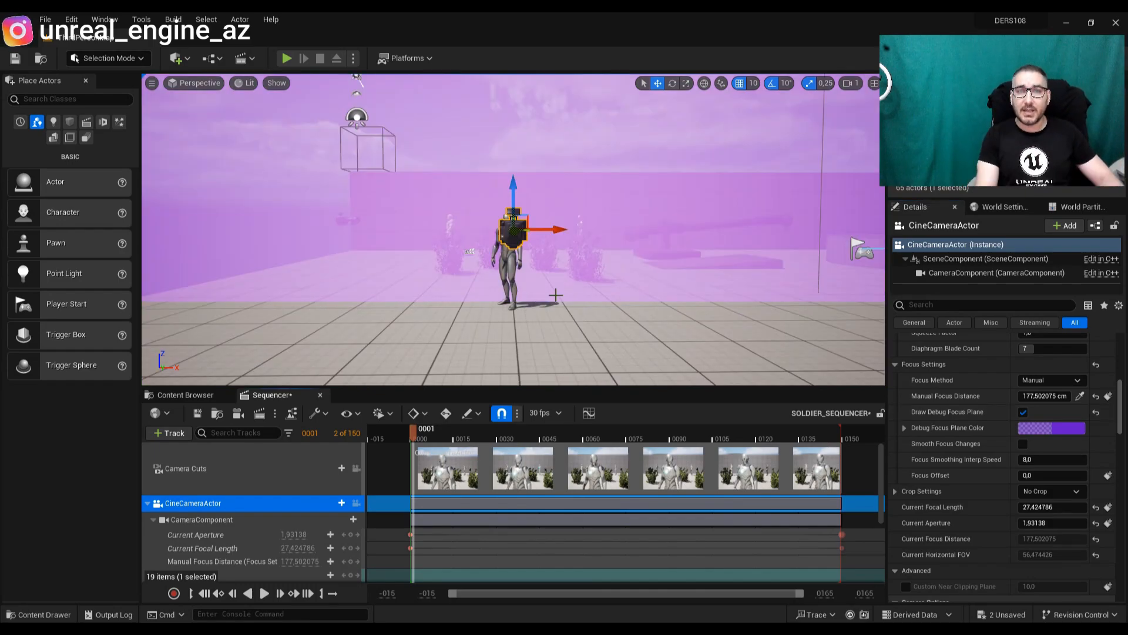
pyautogui.moveTo(575, 277); pyautogui.dragTo(559, 298, button='right')
pyautogui.moveTo(529, 230)
pyautogui.mouseDown(button='right')
pyautogui.moveTo(517, 231)
pyautogui.moveTo(527, 228)
pyautogui.mouseUp(button='right')
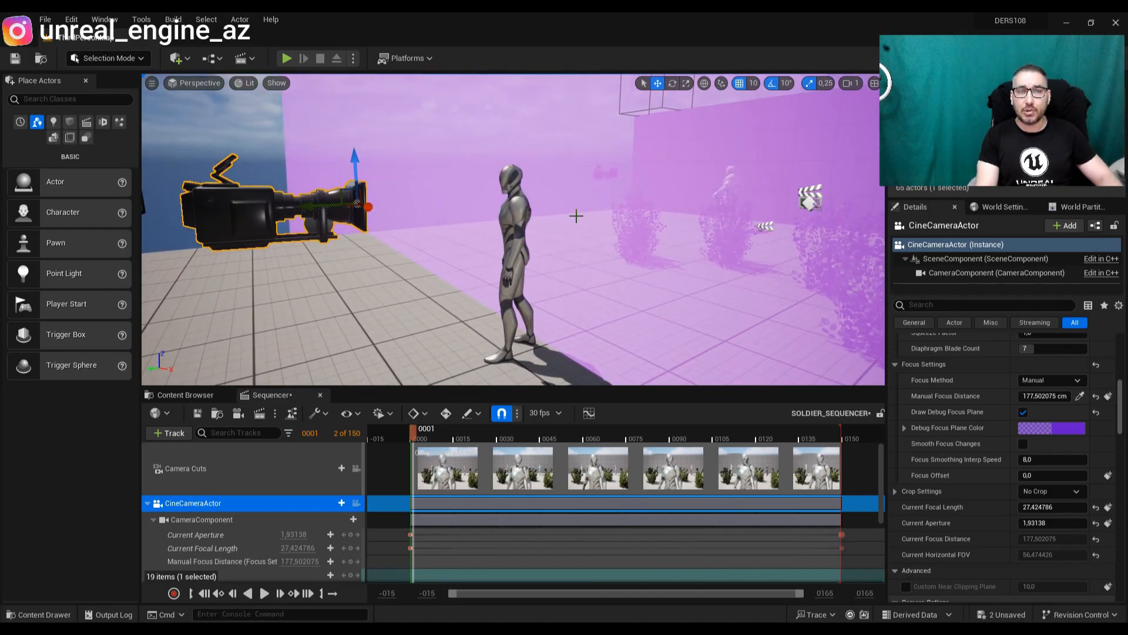
pyautogui.moveTo(453, 222); pyautogui.dragTo(450, 220, button='right')
pyautogui.moveTo(521, 209); pyautogui.dragTo(521, 209, button='right')
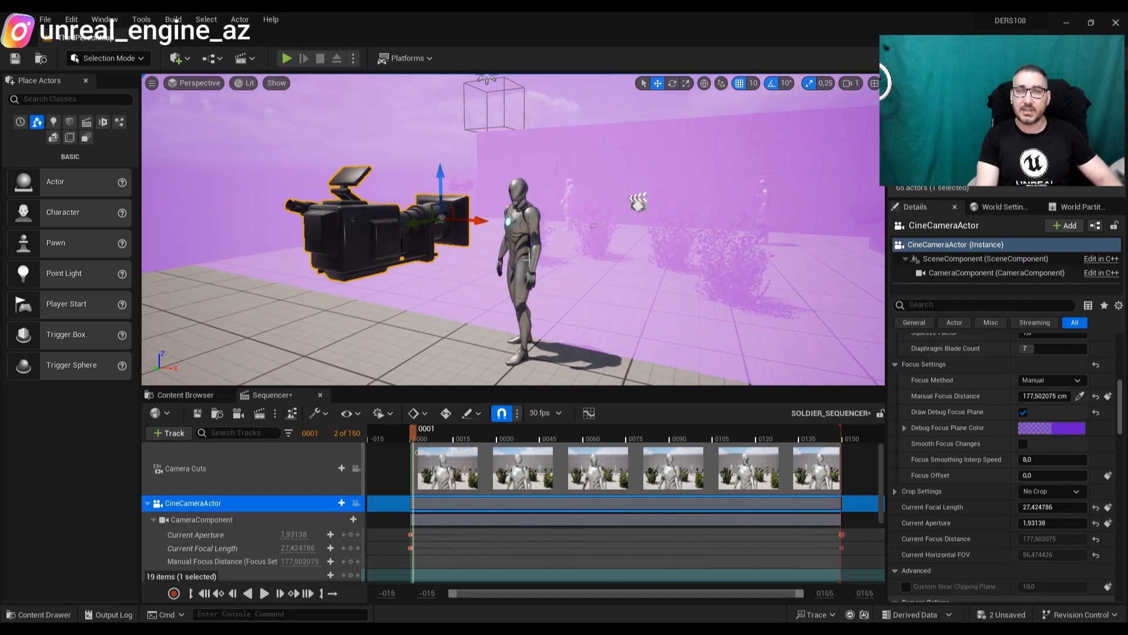
pyautogui.moveTo(607, 258); pyautogui.dragTo(609, 256, button='right')
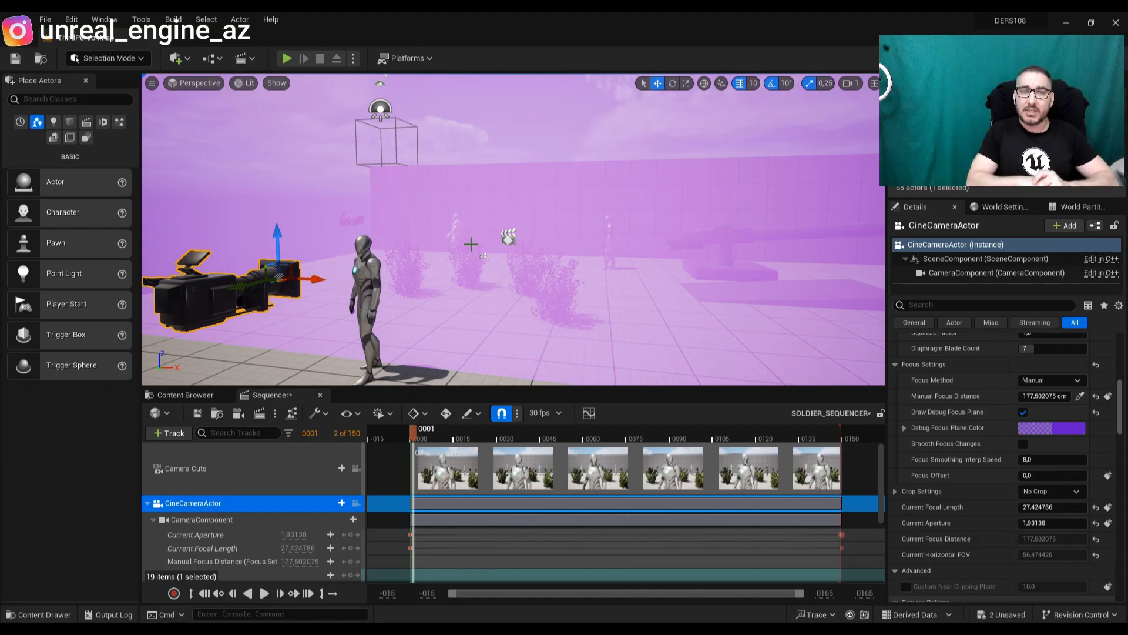
# Step: Return to the sequence's camera view and disable the debug focus plane
pyautogui.click(356, 469)
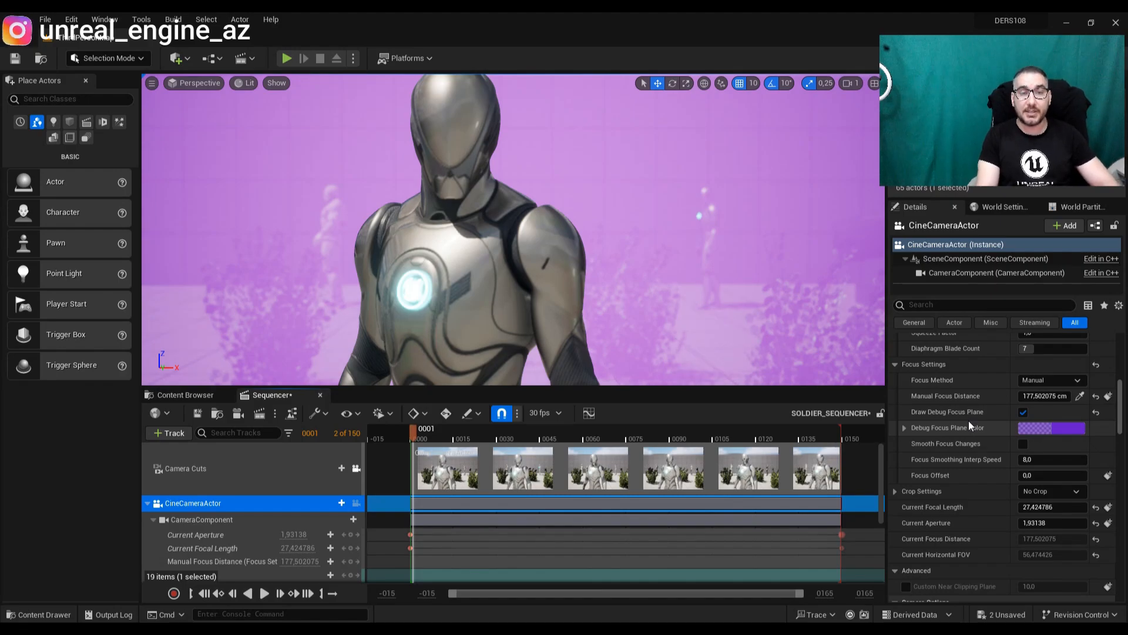
pyautogui.click(1023, 412)
# Step: Set the camera's crop setting to 1.33 (4:3)
pyautogui.scroll(-3, 940, 400)
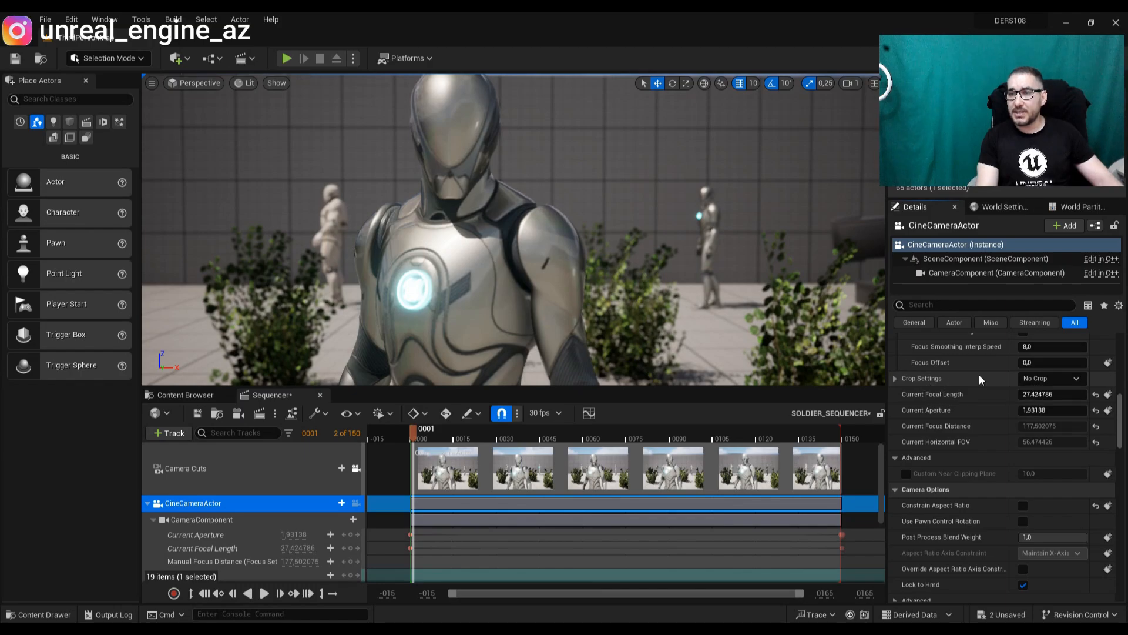
pyautogui.click(1038, 379)
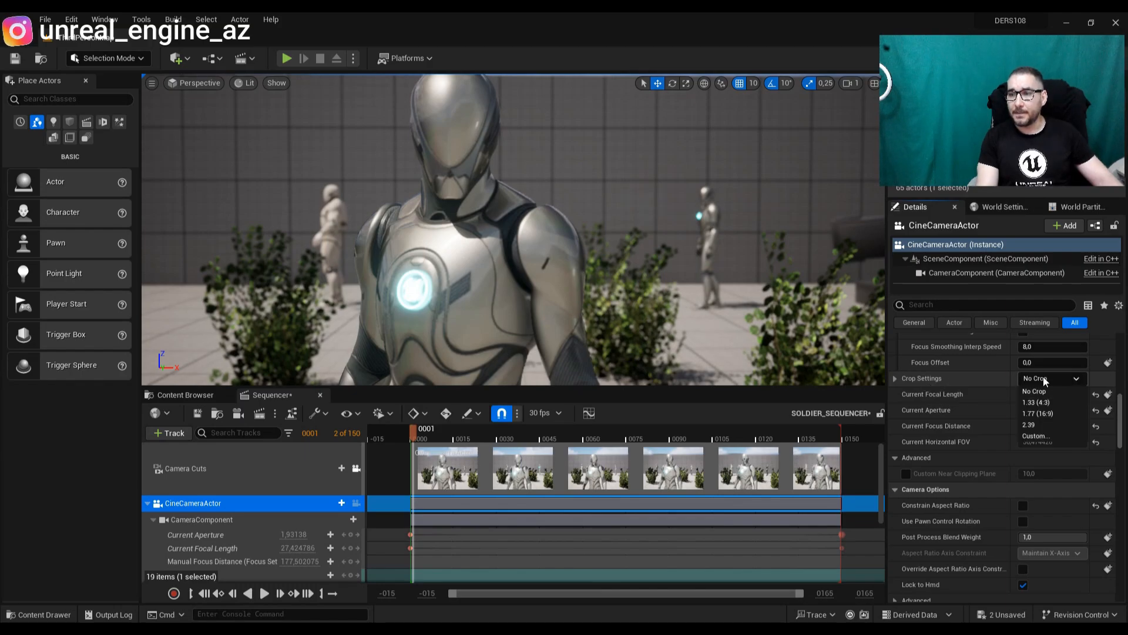
pyautogui.click(1049, 405)
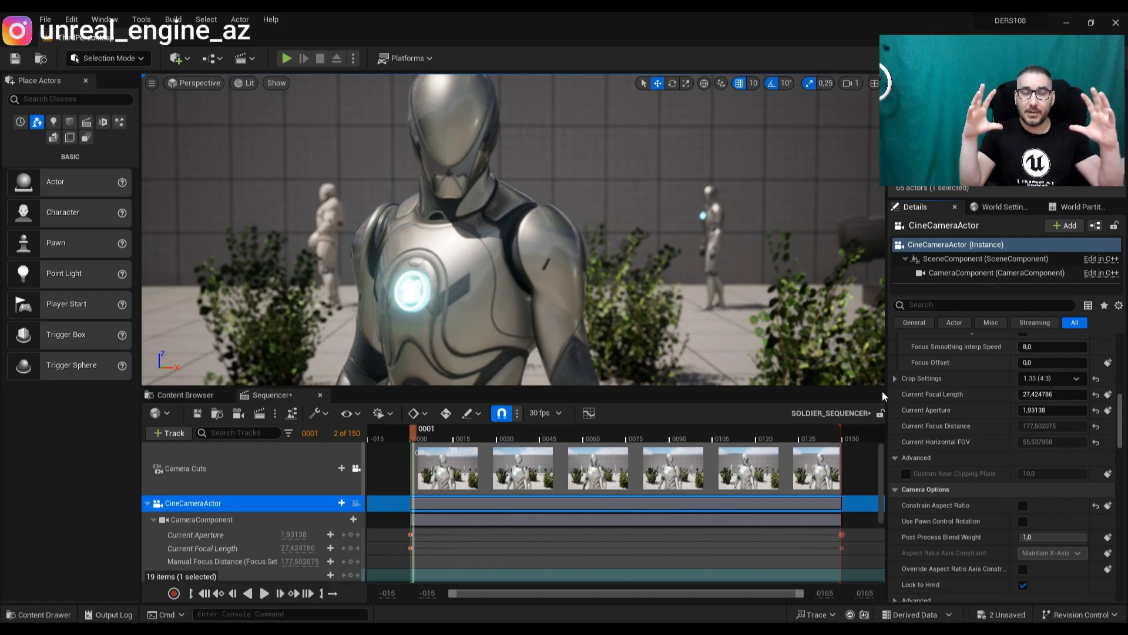
# Step: Change the camera's crop setting to 1.77 (16:9)
pyautogui.click(1046, 379)
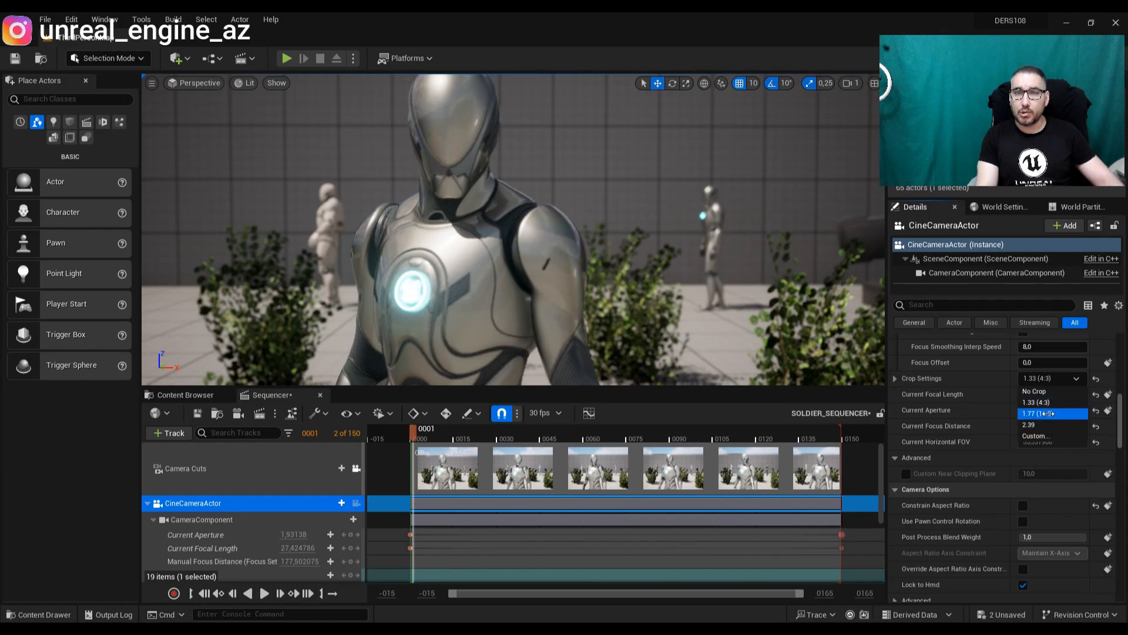
pyautogui.click(1047, 414)
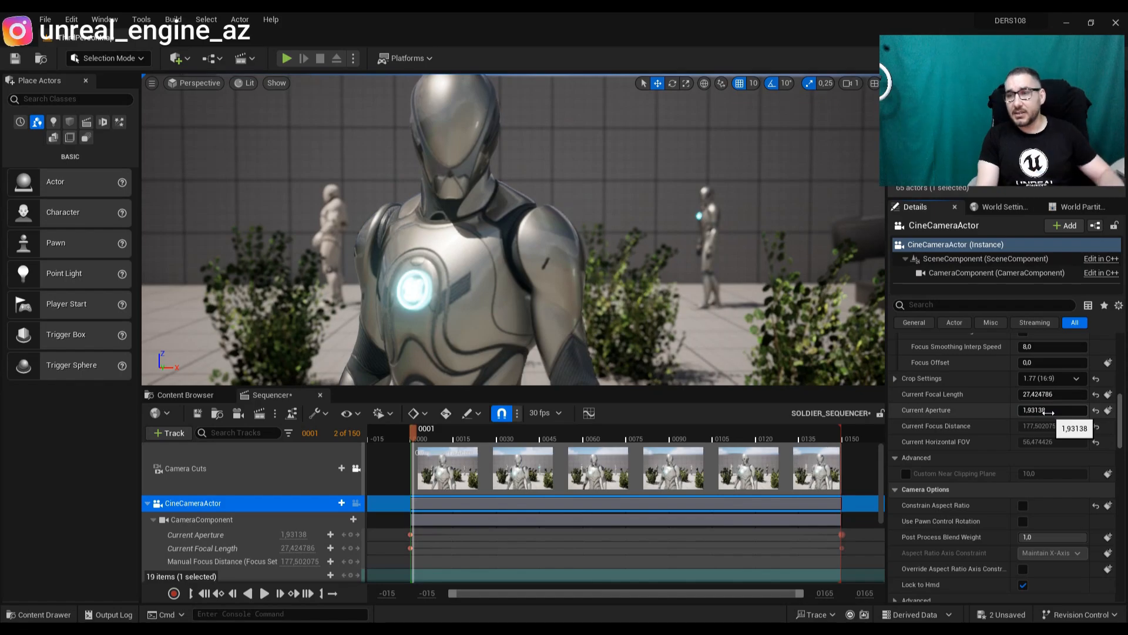
pyautogui.click(1051, 379)
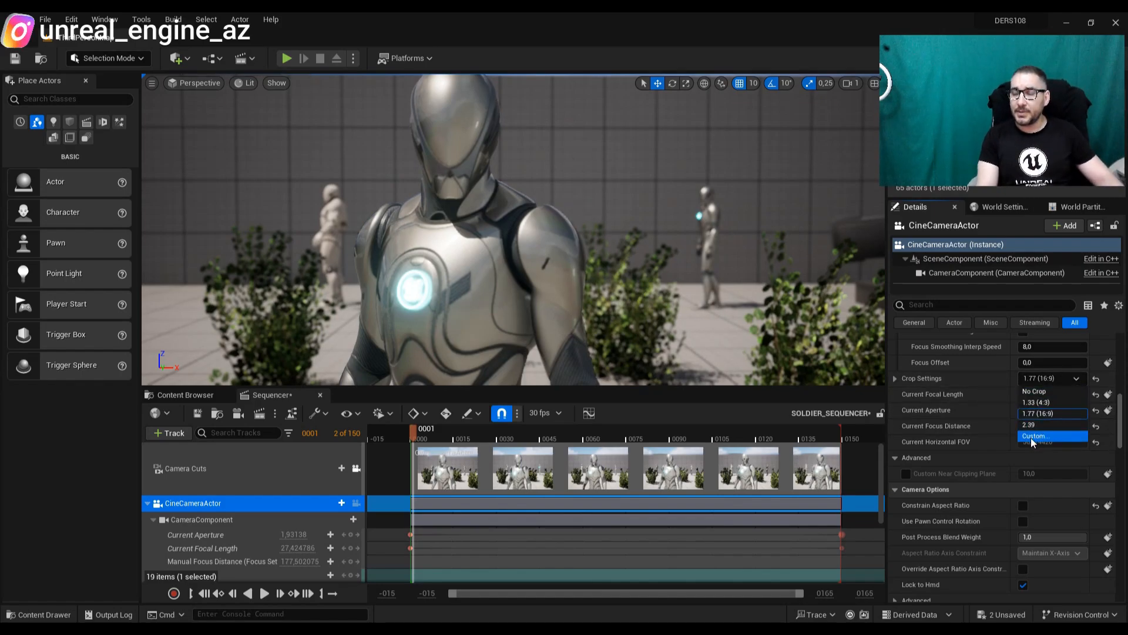
pyautogui.press('Escape')
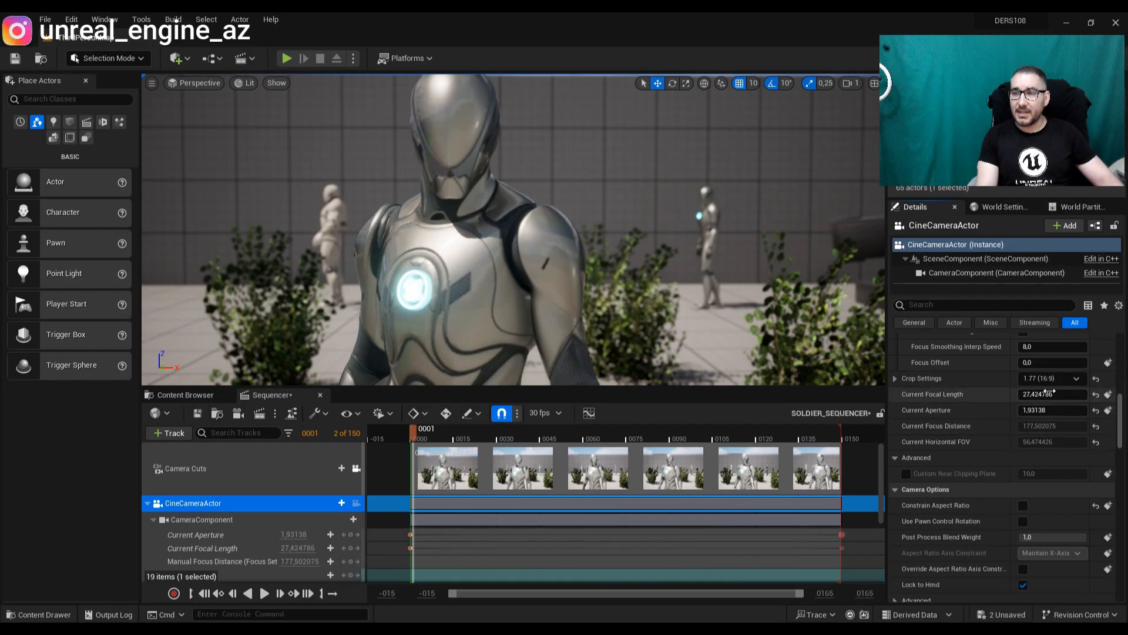
# Step: Add a level sequence saved as NewLevelSequence in the Content folder and create a cine camera in it
pyautogui.click(638, 438)
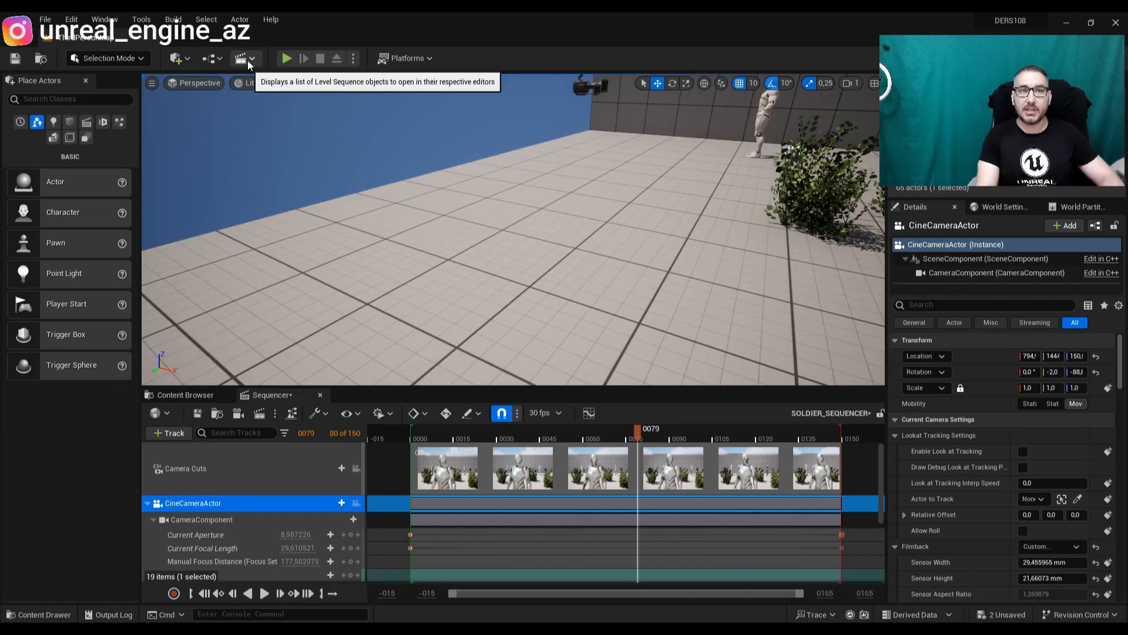
pyautogui.click(249, 60)
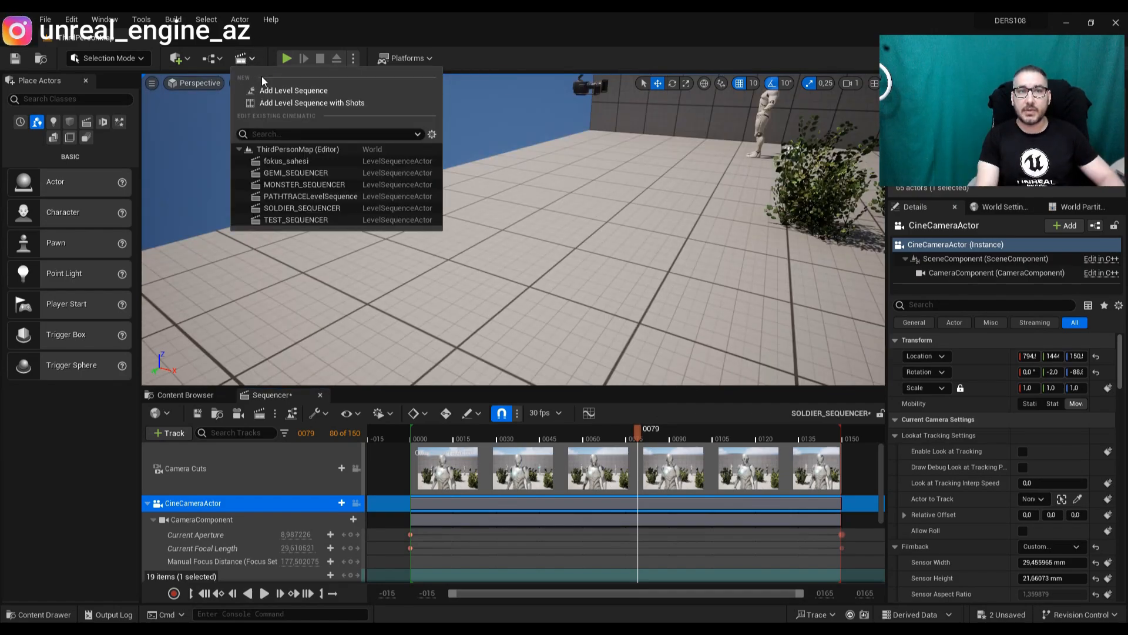
pyautogui.click(323, 92)
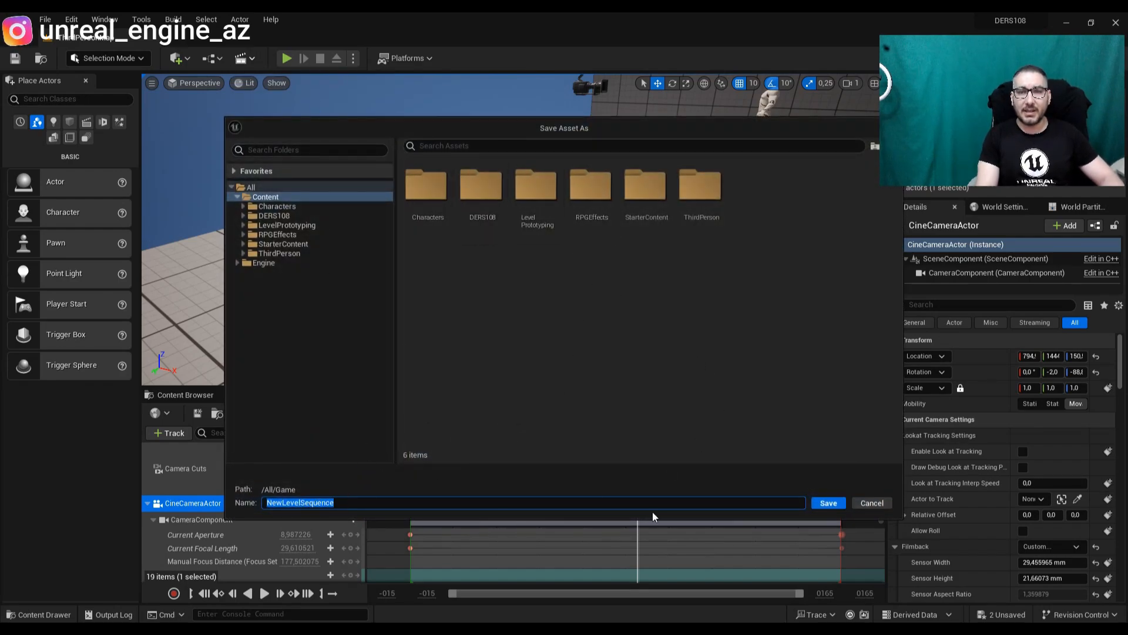
pyautogui.click(828, 503)
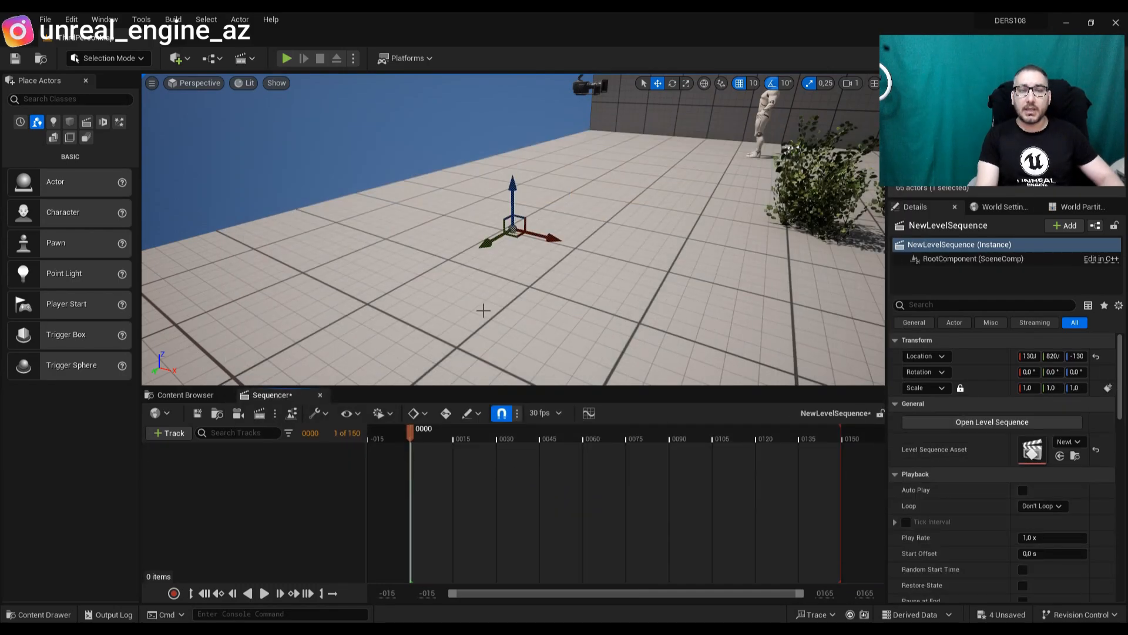
pyautogui.click(238, 413)
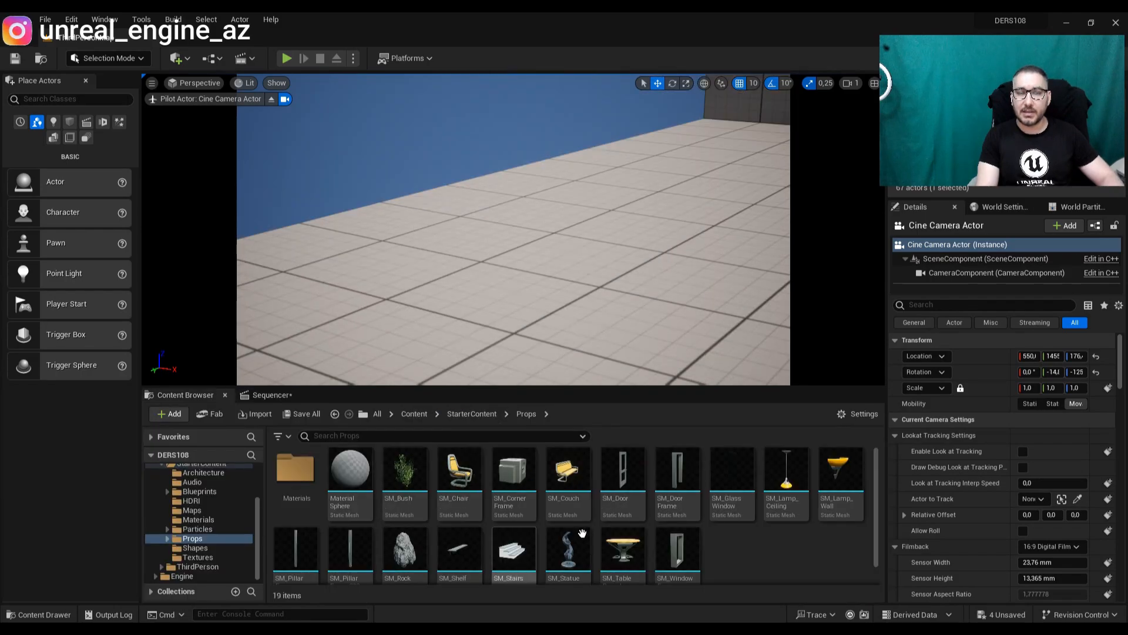
# Step: Place an SM_Bush from the StarterContent props on the floor in front of the new cine camera
pyautogui.click(407, 473)
pyautogui.moveTo(406, 473); pyautogui.dragTo(497, 272)
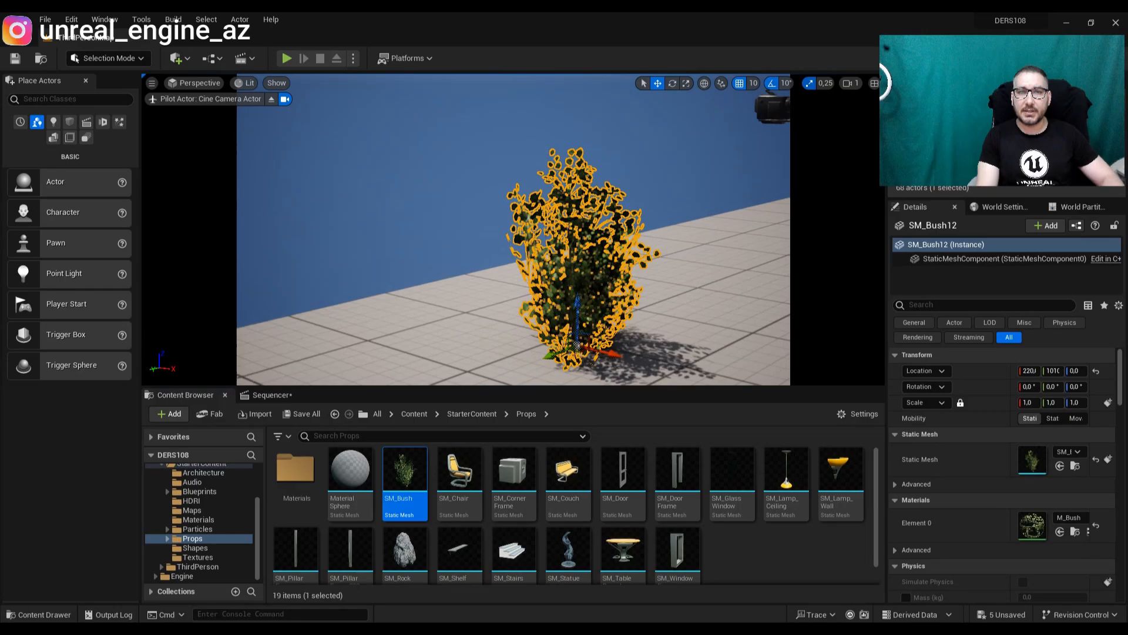
# Step: Keyframe the cine camera's Current Aperture at 1.2 on frame 0 and at 15 on frame 150
pyautogui.click(273, 395)
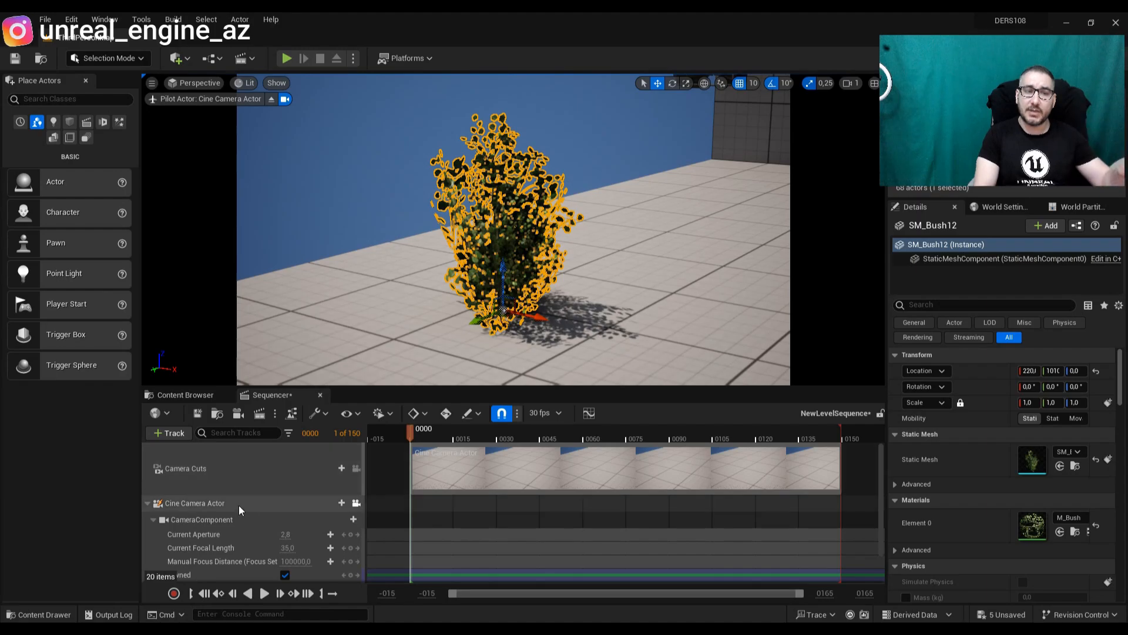
pyautogui.click(197, 535)
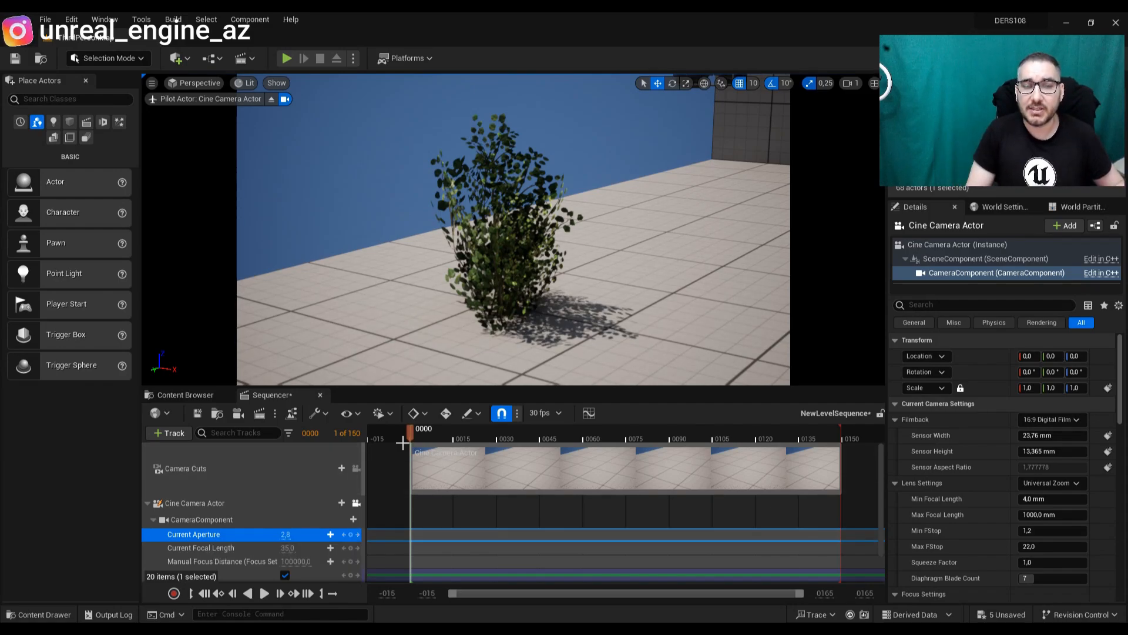
pyautogui.click(285, 534)
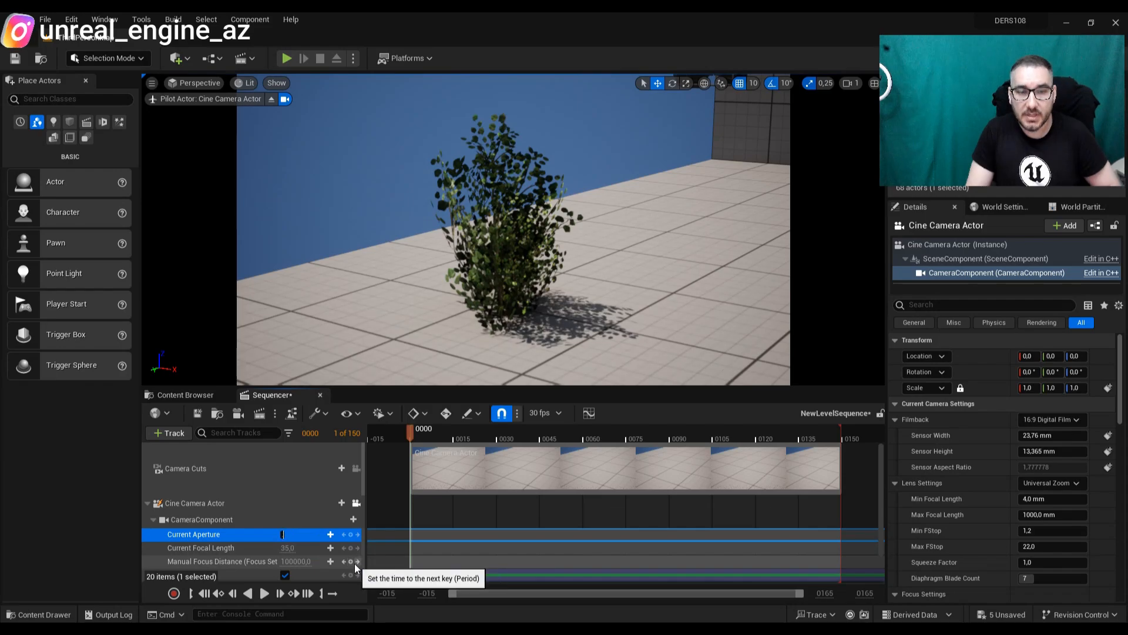
pyautogui.moveTo(410, 430); pyautogui.dragTo(842, 434)
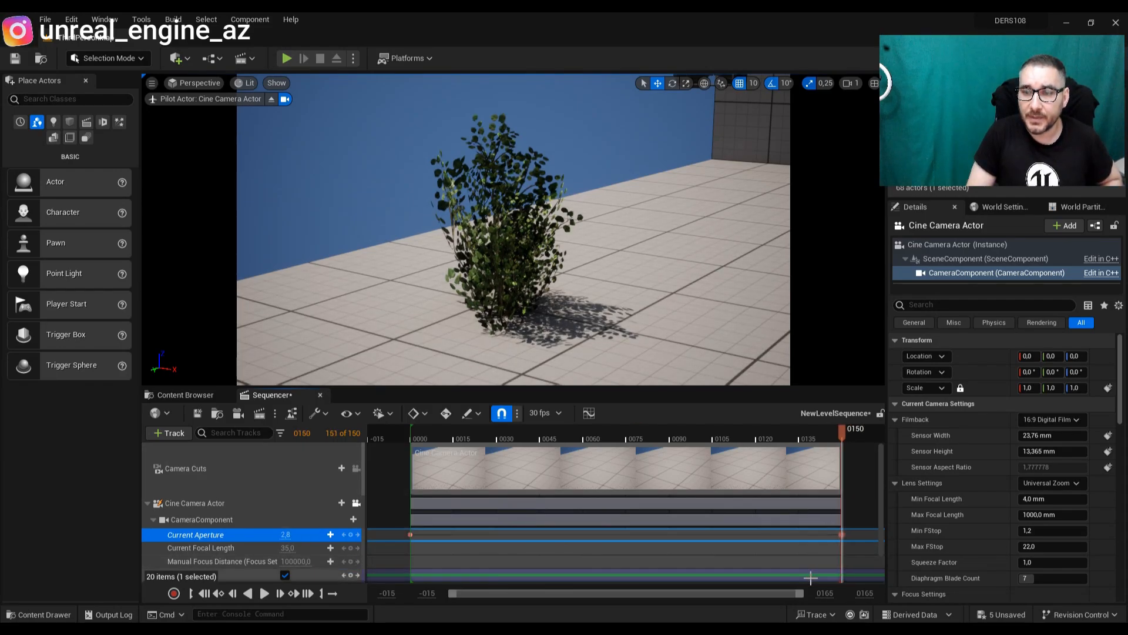
pyautogui.click(841, 534)
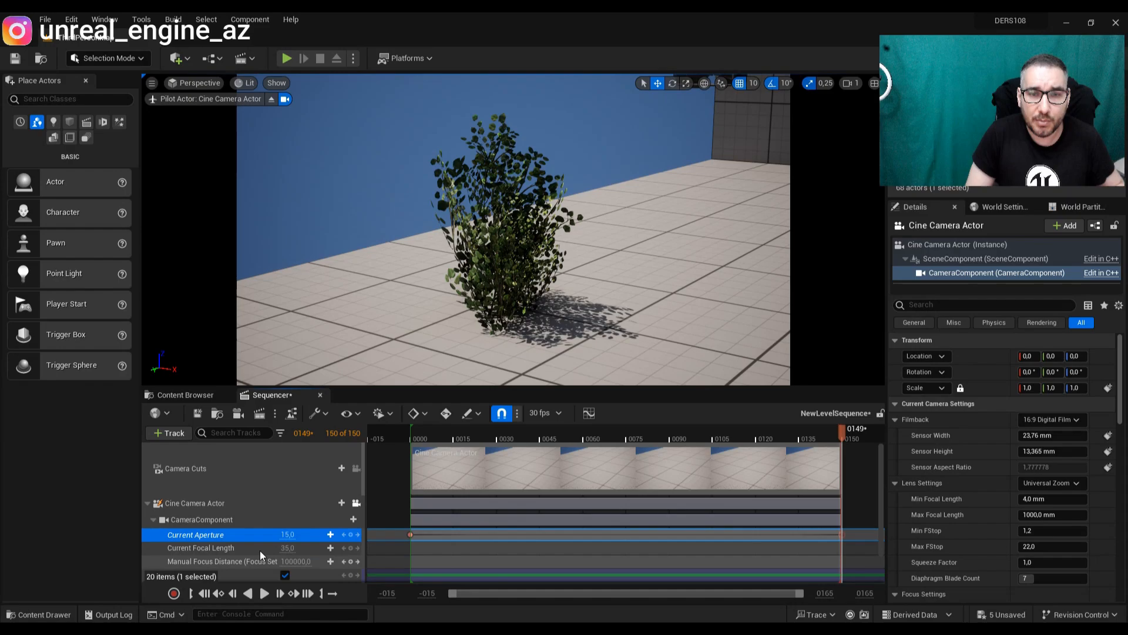
# Step: Keyframe the cine camera's location, rotation and scale at frame 0 of the sequence
pyautogui.click(414, 436)
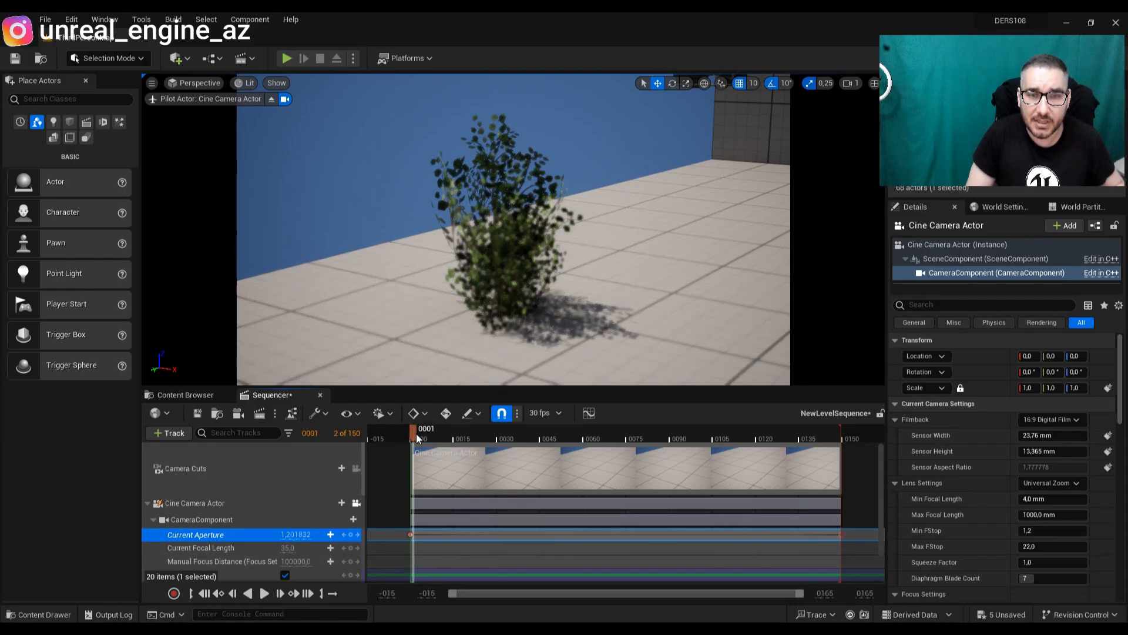
pyautogui.click(410, 435)
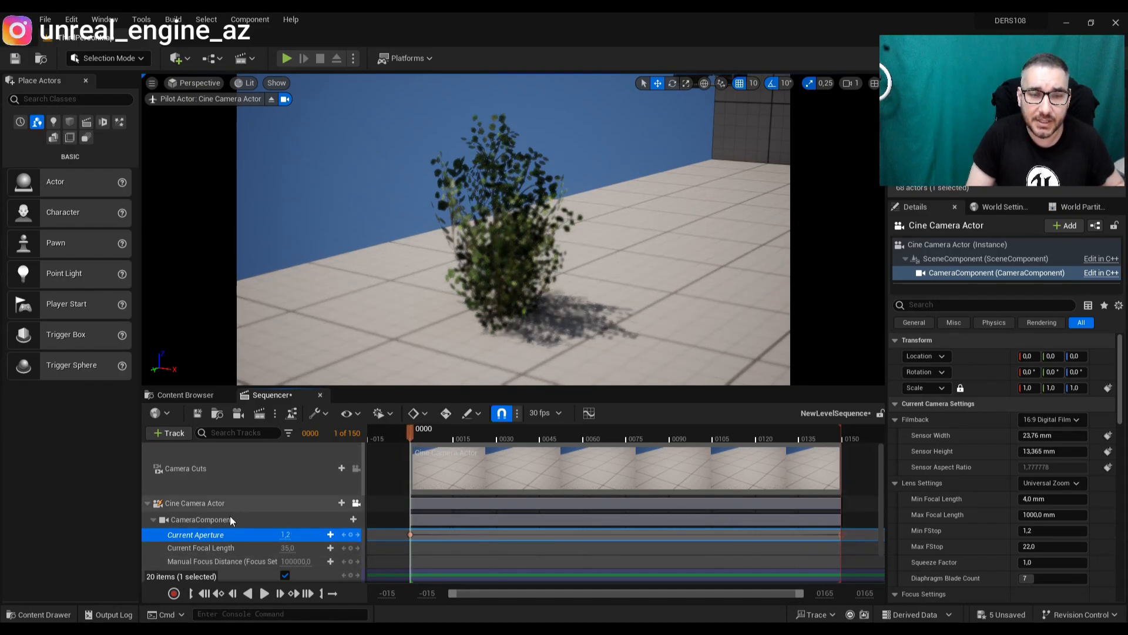
pyautogui.scroll(-1, 255, 544)
pyautogui.click(154, 559)
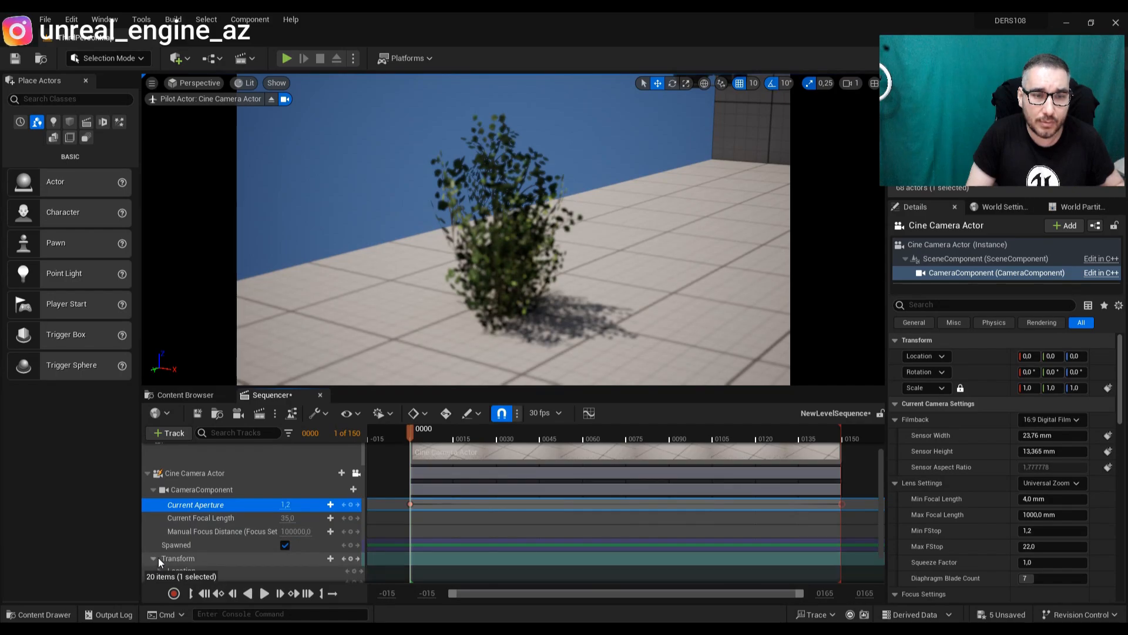
pyautogui.scroll(-1, 204, 542)
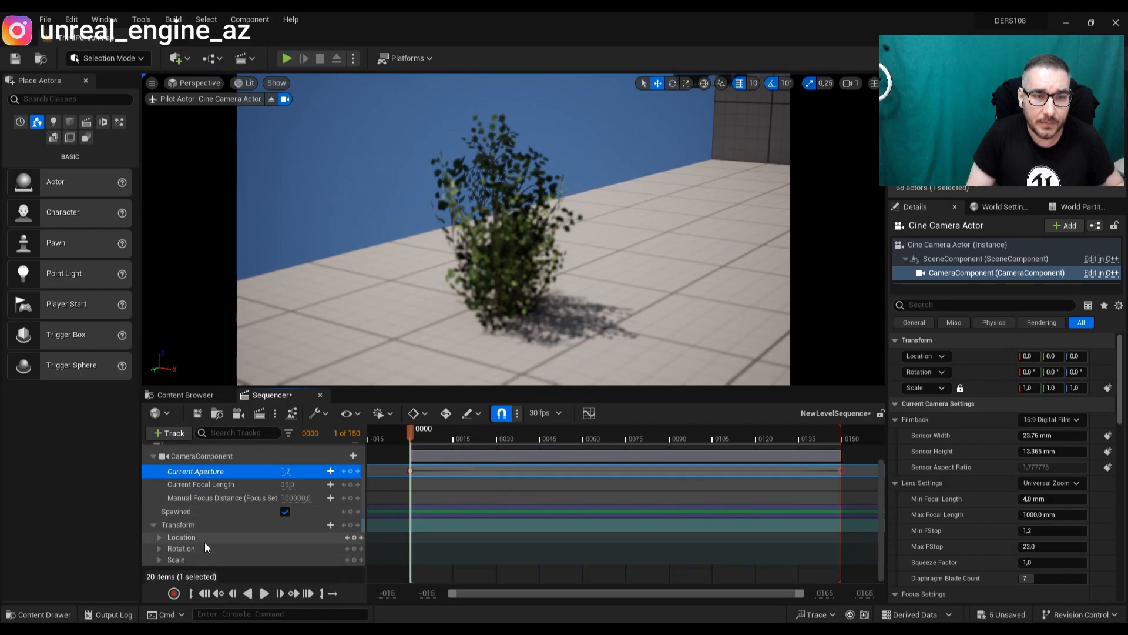
pyautogui.click(158, 537)
pyautogui.scroll(-1, 200, 538)
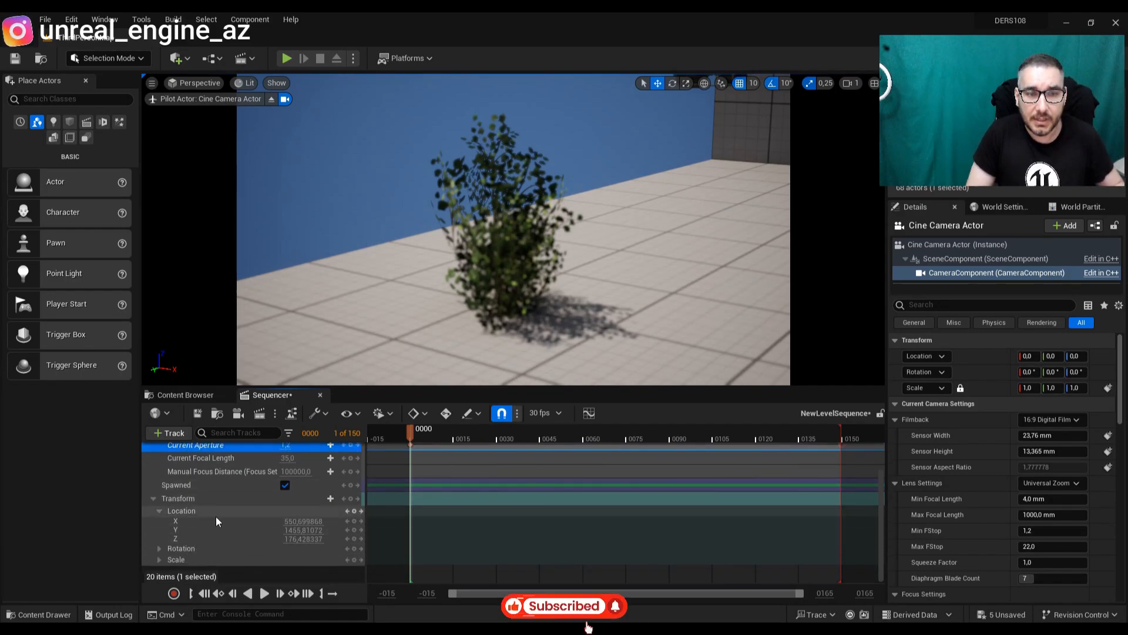
pyautogui.click(353, 522)
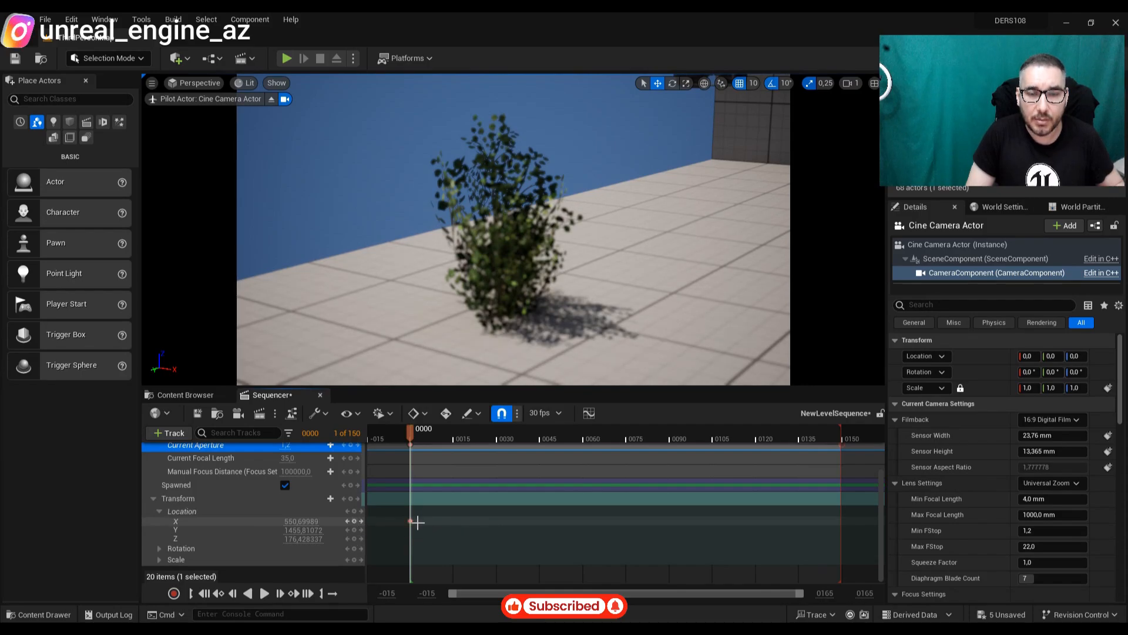
# Step: Keyframe the camera's transform pulled back from the bush at frame 150 and play the sequence from frame 0
pyautogui.press('End')
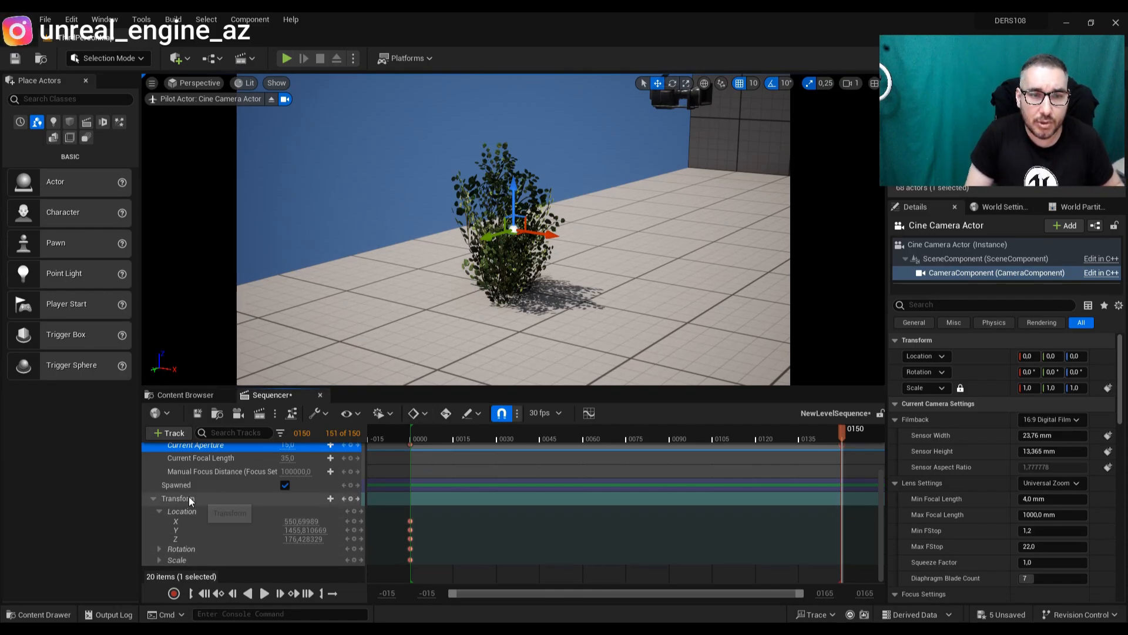
pyautogui.click(351, 499)
pyautogui.click(411, 439)
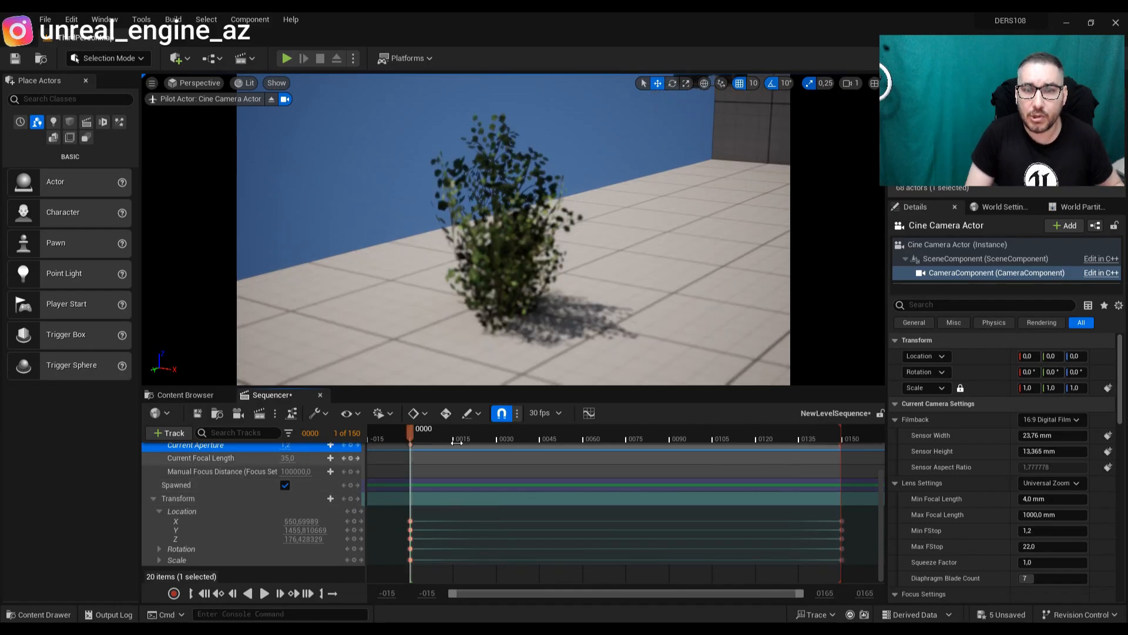
pyautogui.press('space')
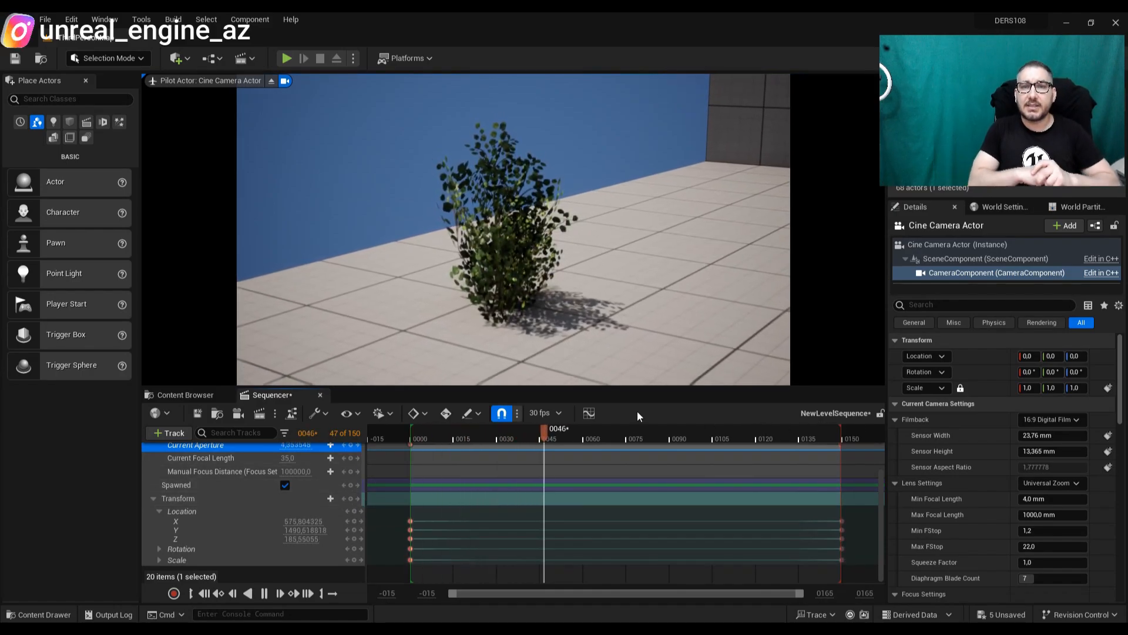